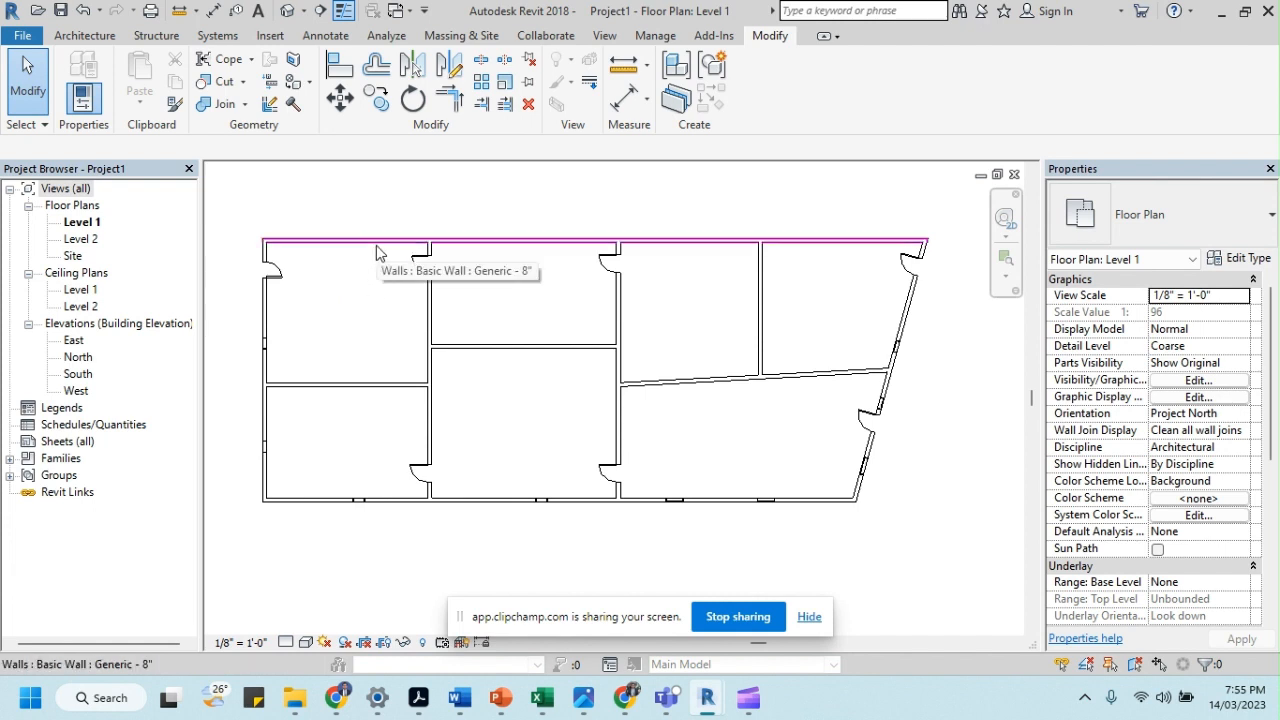
# Select six walls together: the upper, slanted and lower exterior walls, the middle rooms' horizontal partition, the sloped partition and the short vertical partition above it.
pyautogui.click(377, 251)
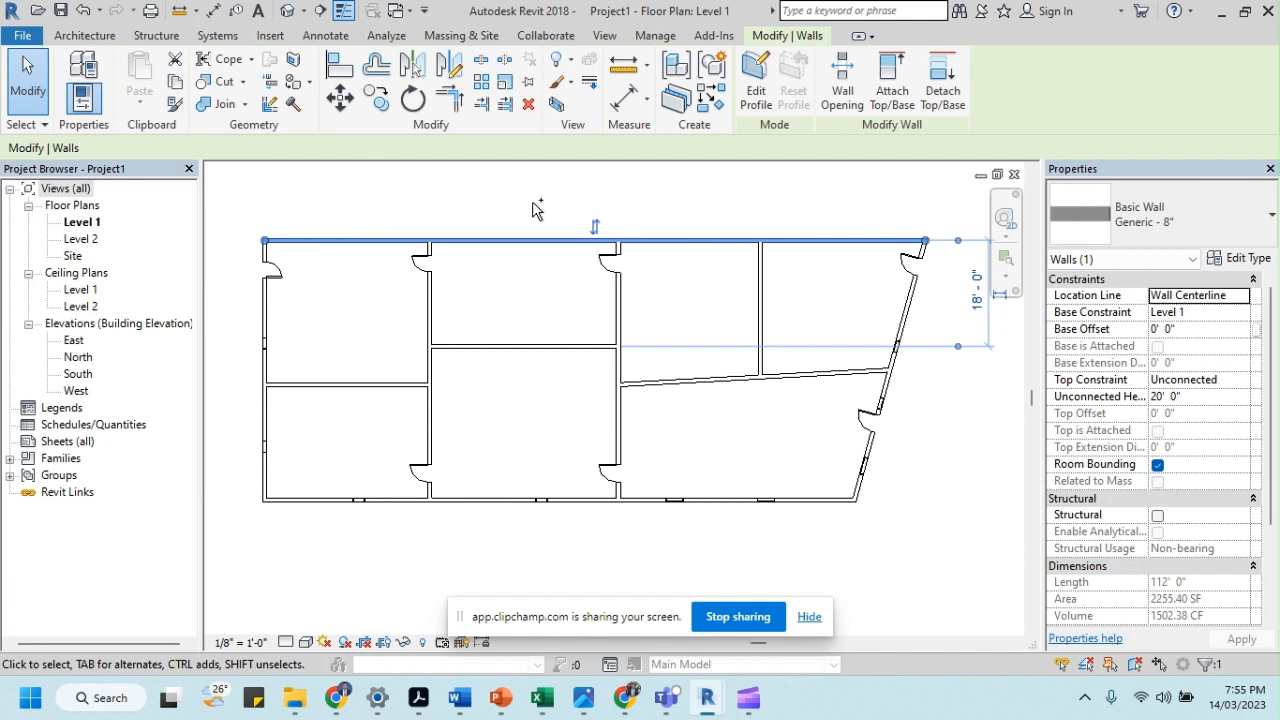
pyautogui.keyDown('ctrl'); pyautogui.click(912, 312); pyautogui.keyUp('ctrl')
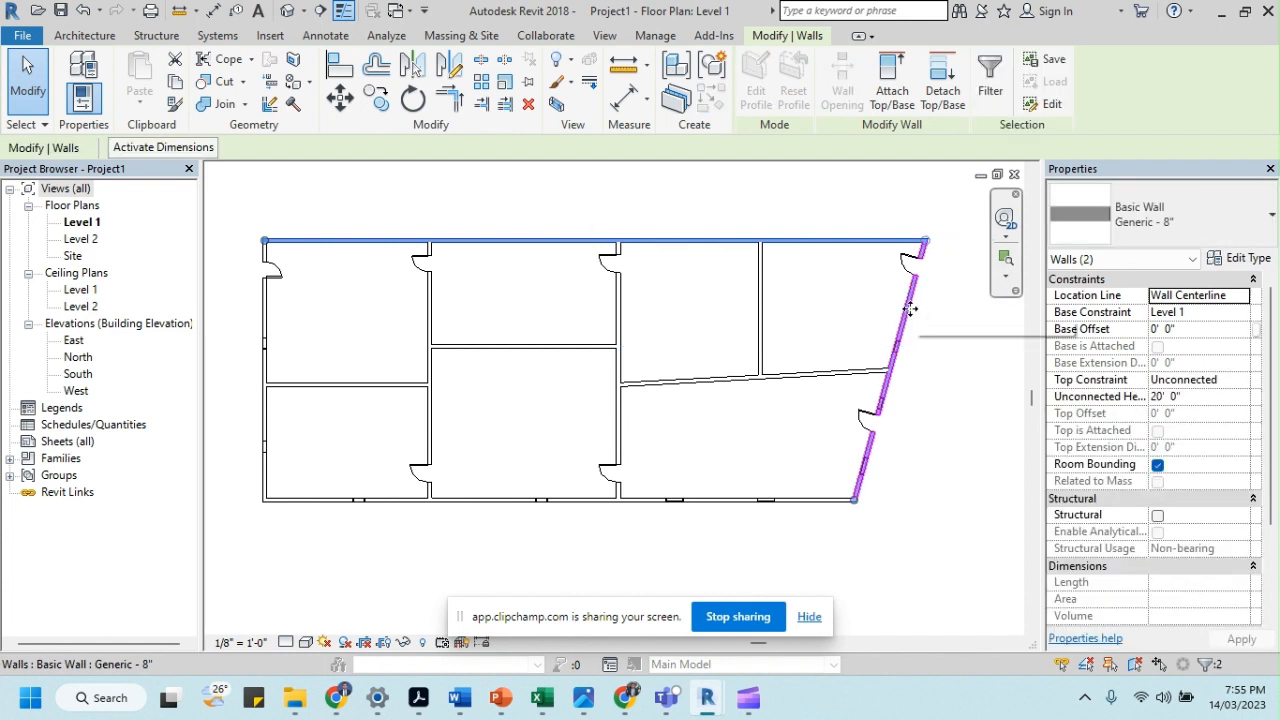
pyautogui.keyDown('ctrl'); pyautogui.click(720, 499); pyautogui.keyUp('ctrl')
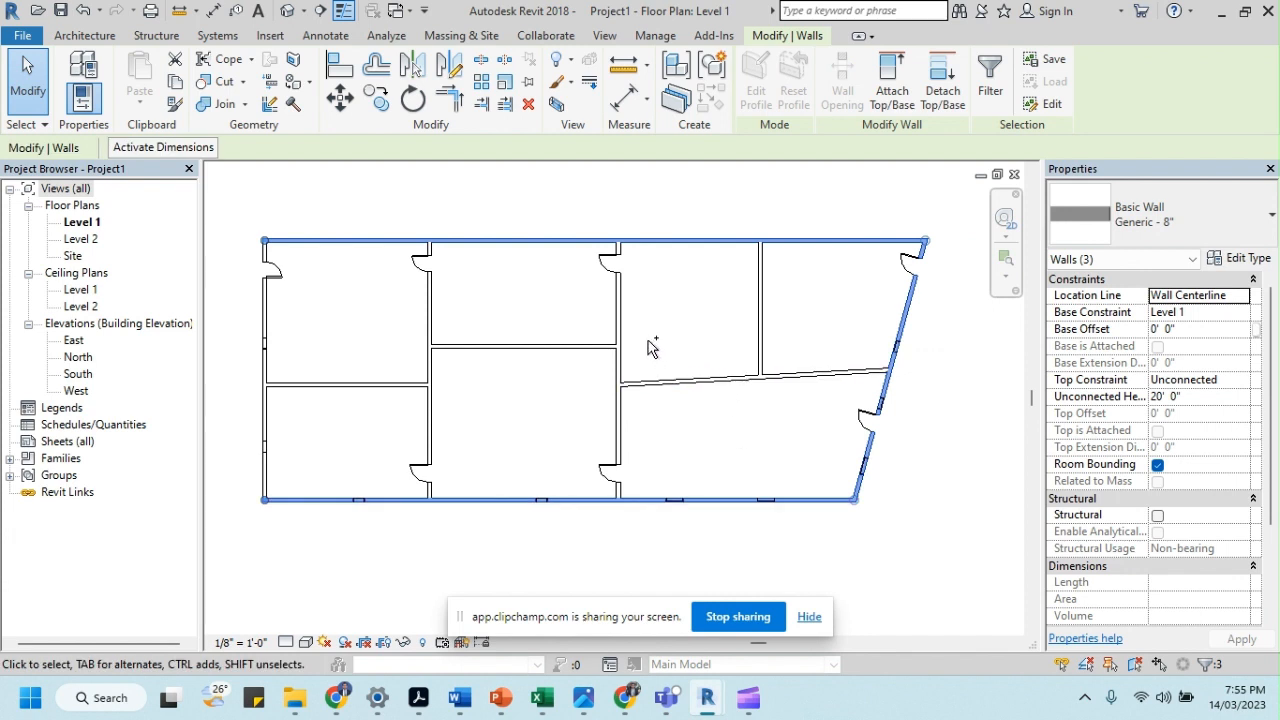
pyautogui.keyDown('ctrl'); pyautogui.click(577, 347); pyautogui.keyUp('ctrl')
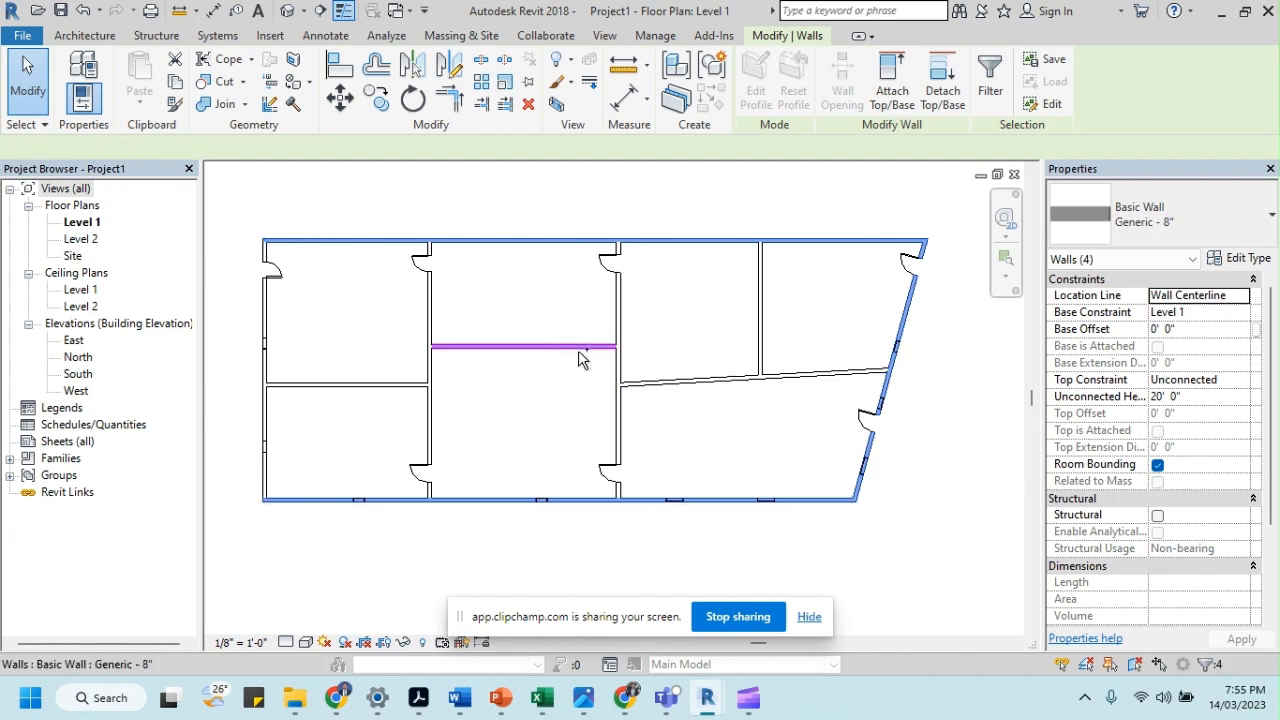
pyautogui.keyDown('ctrl'); pyautogui.click(695, 378); pyautogui.keyUp('ctrl')
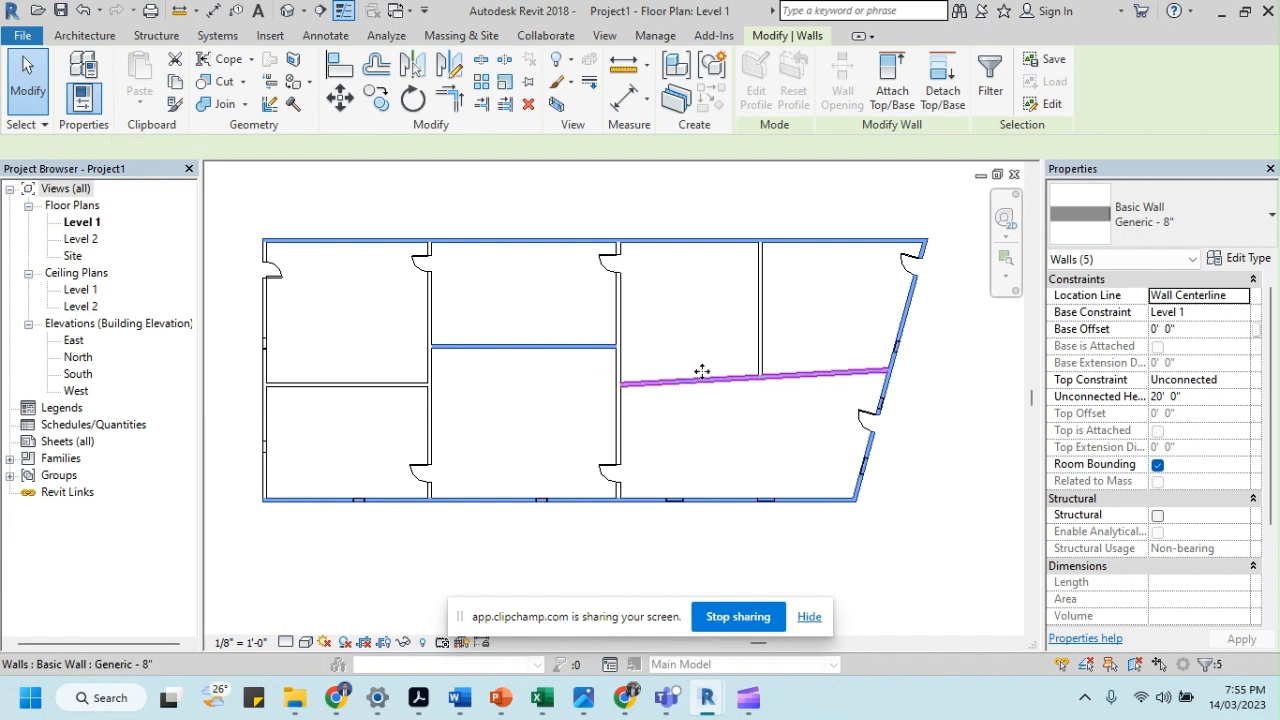
pyautogui.keyDown('ctrl'); pyautogui.click(759, 304); pyautogui.keyUp('ctrl')
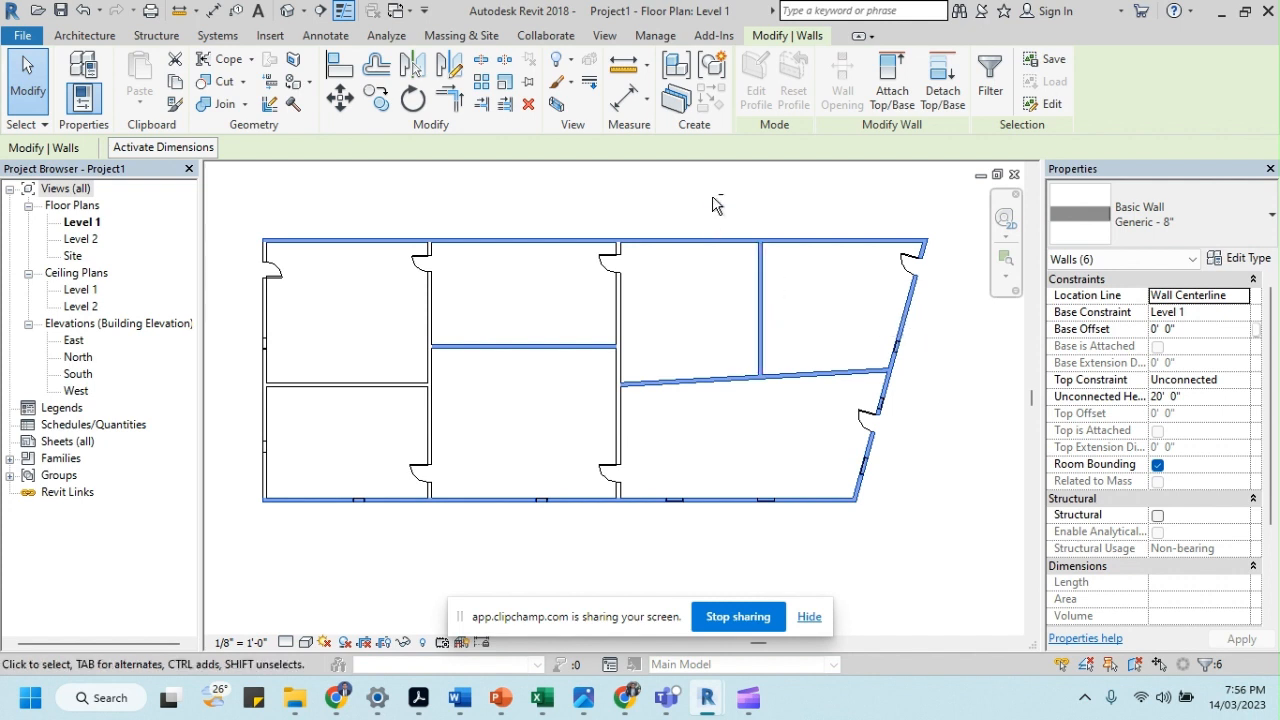
# Remove the short vertical partition above the sloped wall from the selection, and clear the remaining wall selection.
pyautogui.keyDown('shift'); pyautogui.click(762, 297); pyautogui.keyUp('shift')
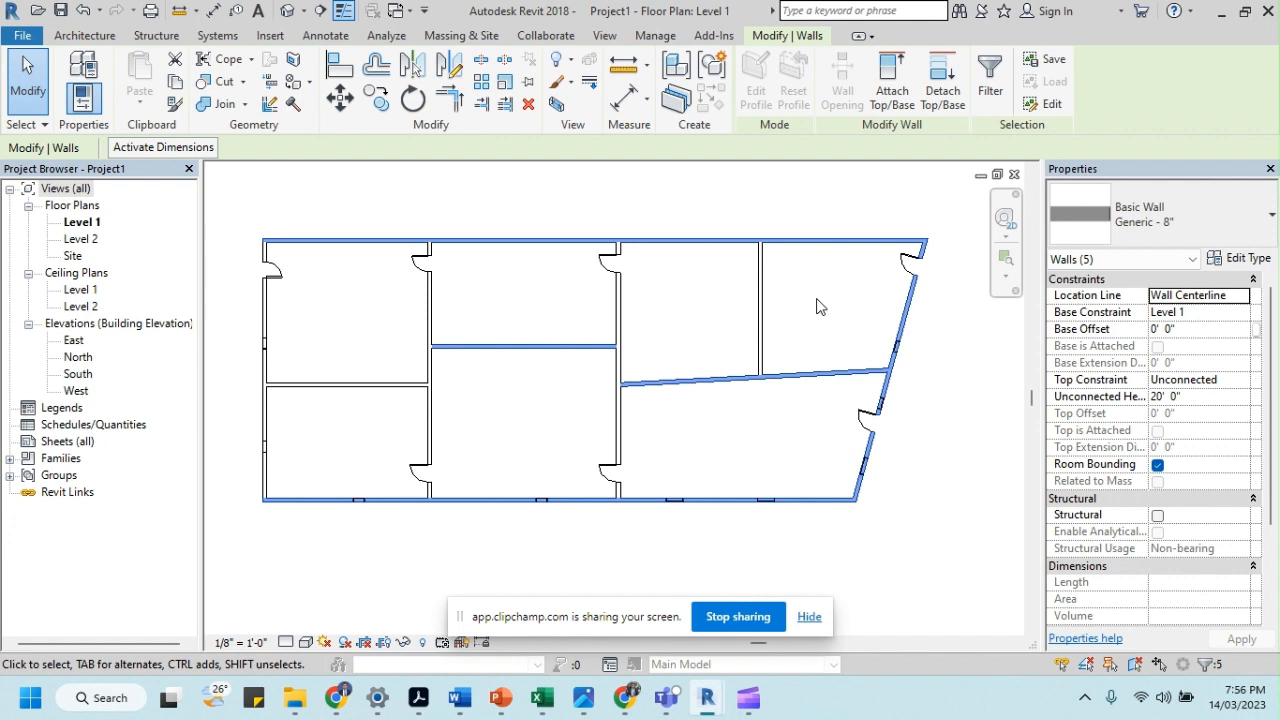
pyautogui.click(437, 214)
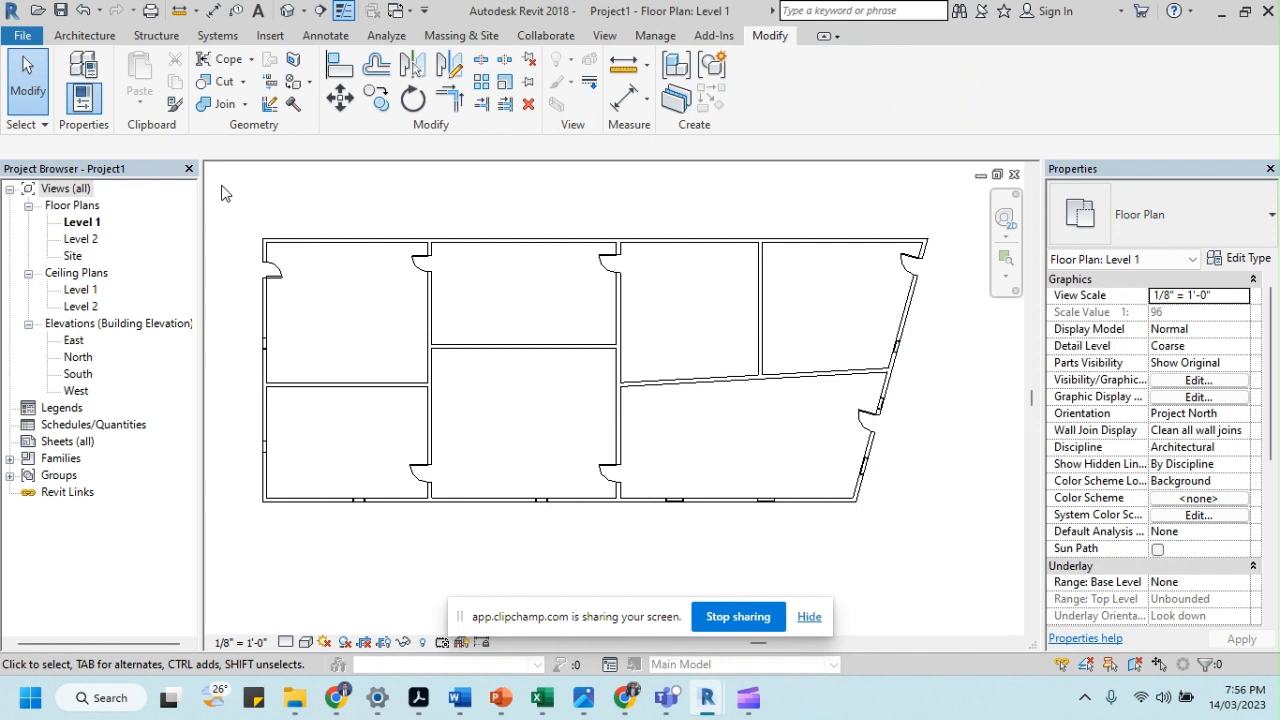
# Use an enclosing selection window to select only the exterior door of the upper-left room, and clear the selection.
pyautogui.moveTo(221, 185); pyautogui.dragTo(381, 325)
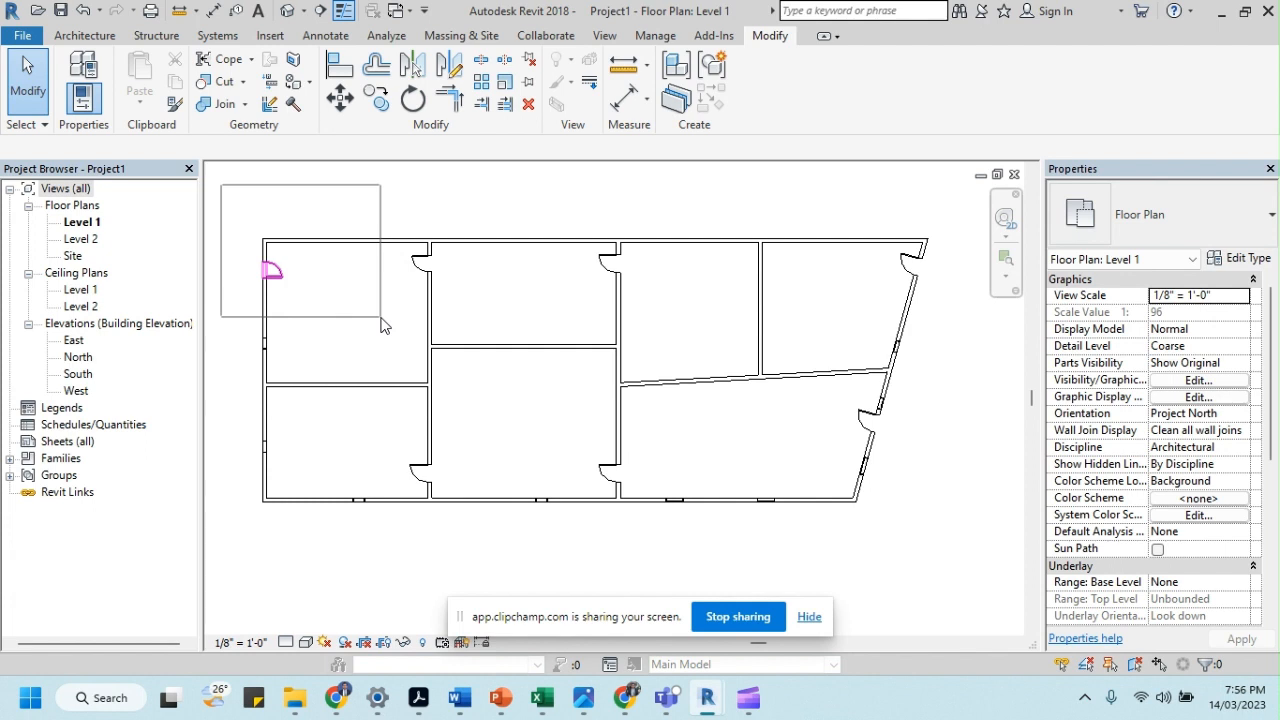
pyautogui.moveTo(381, 325); pyautogui.dragTo(380, 352)
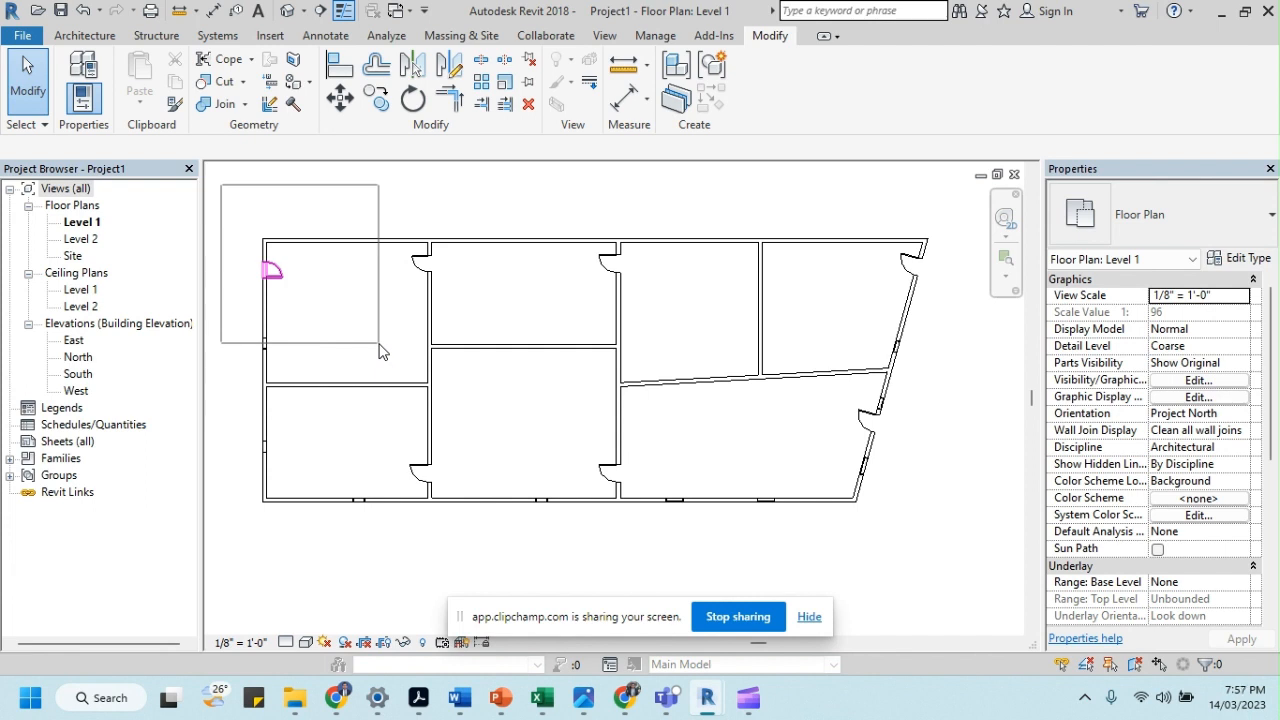
pyautogui.moveTo(379, 343); pyautogui.dragTo(492, 318)
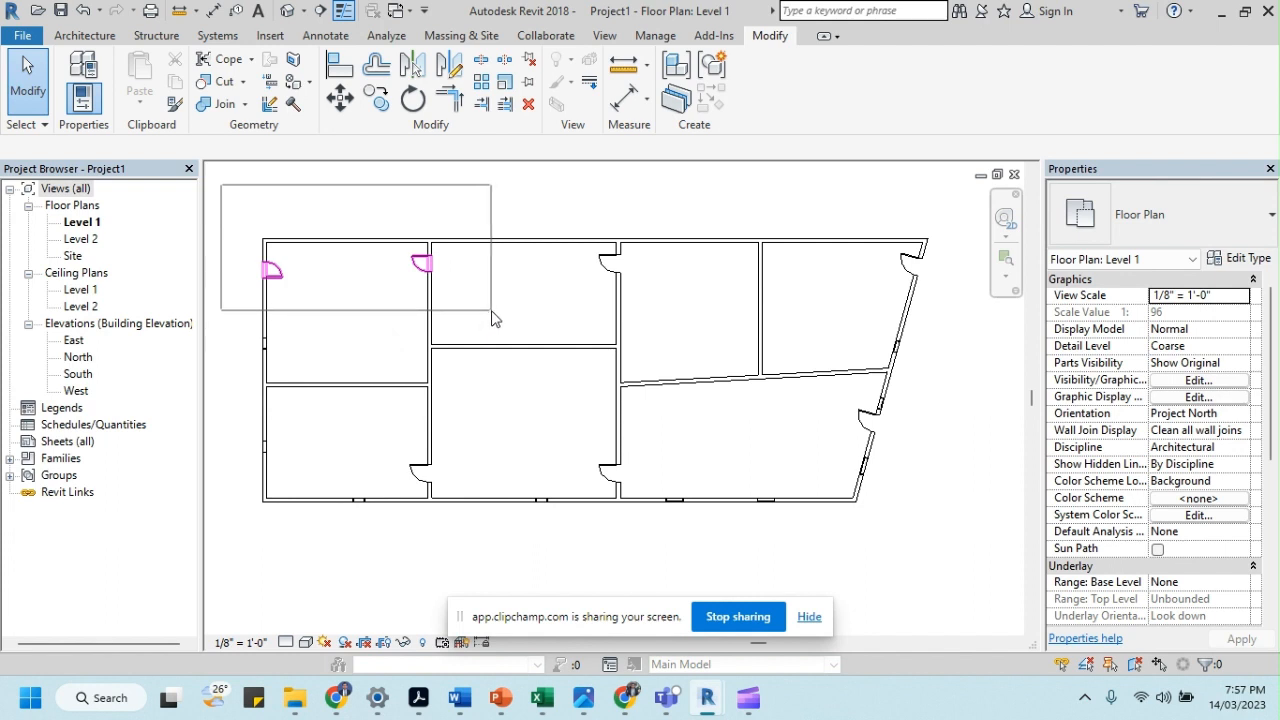
pyautogui.moveTo(492, 318); pyautogui.dragTo(956, 556)
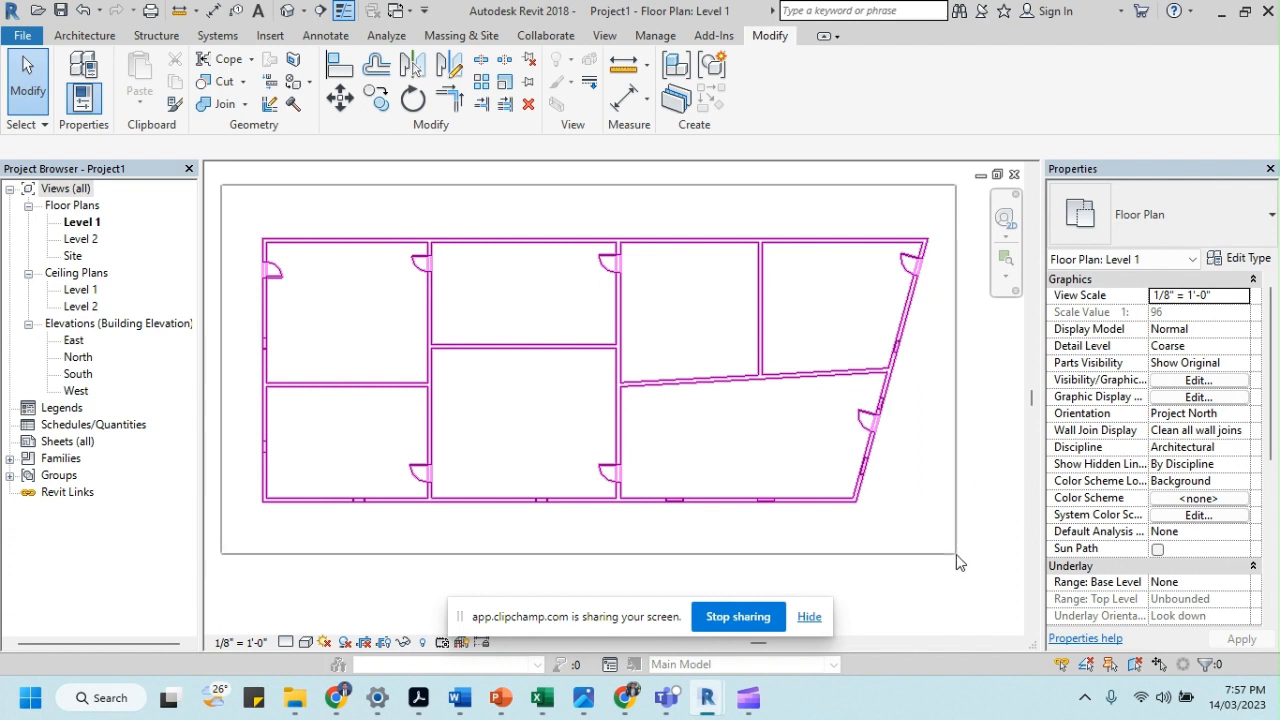
pyautogui.moveTo(956, 554); pyautogui.dragTo(362, 364)
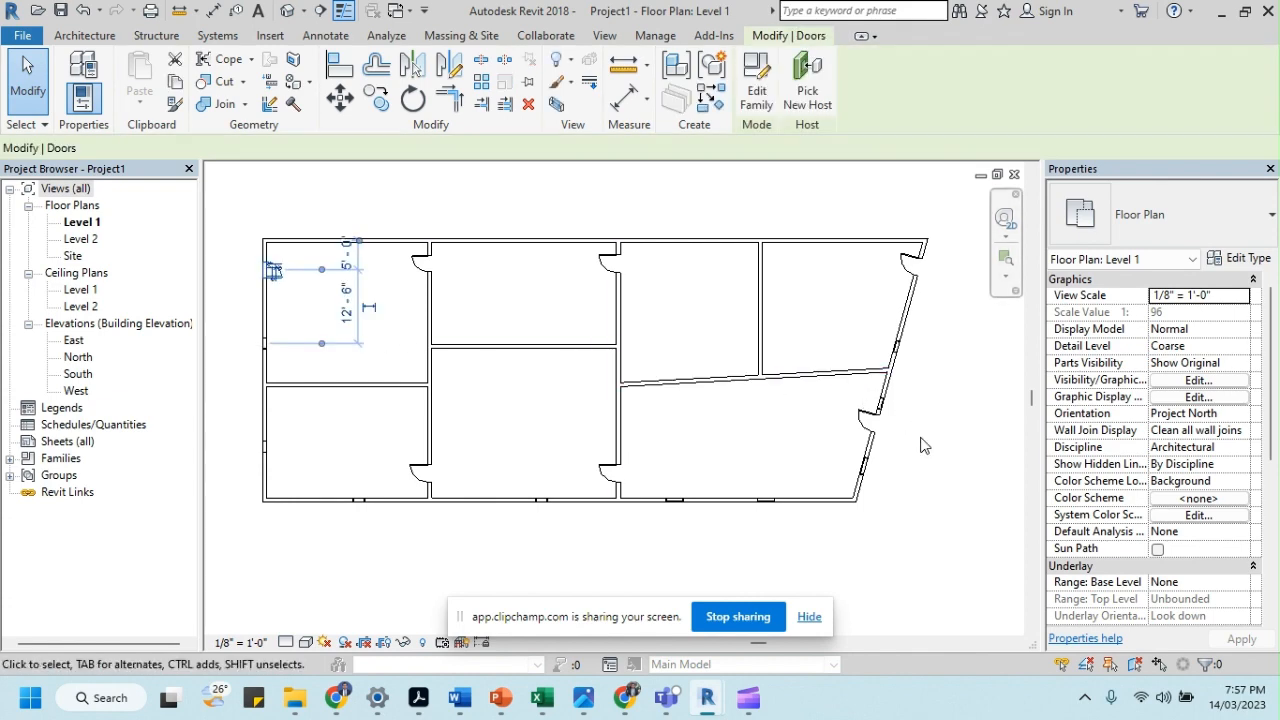
pyautogui.click(906, 433)
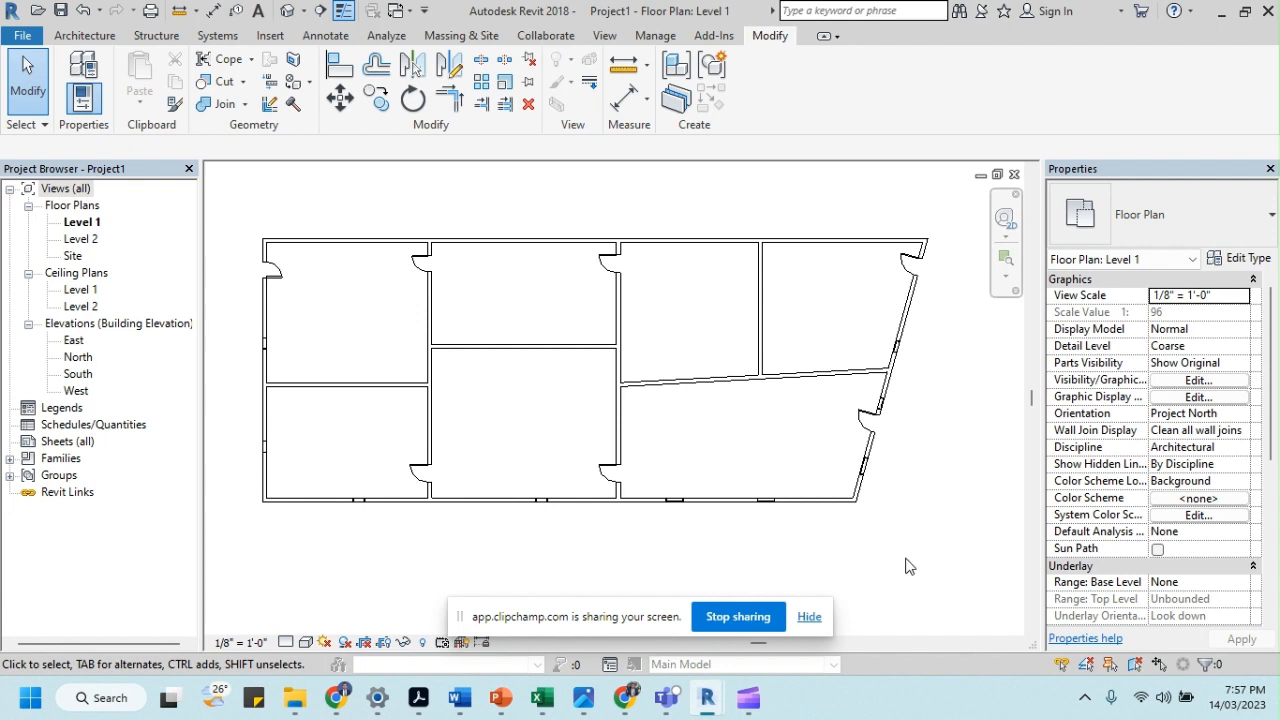
# Crossing-select the elements in the plan's lower-right part, and replace that selection with the elements fully enclosed around the two left rooms before clearing it.
pyautogui.moveTo(905, 551); pyautogui.dragTo(678, 324)
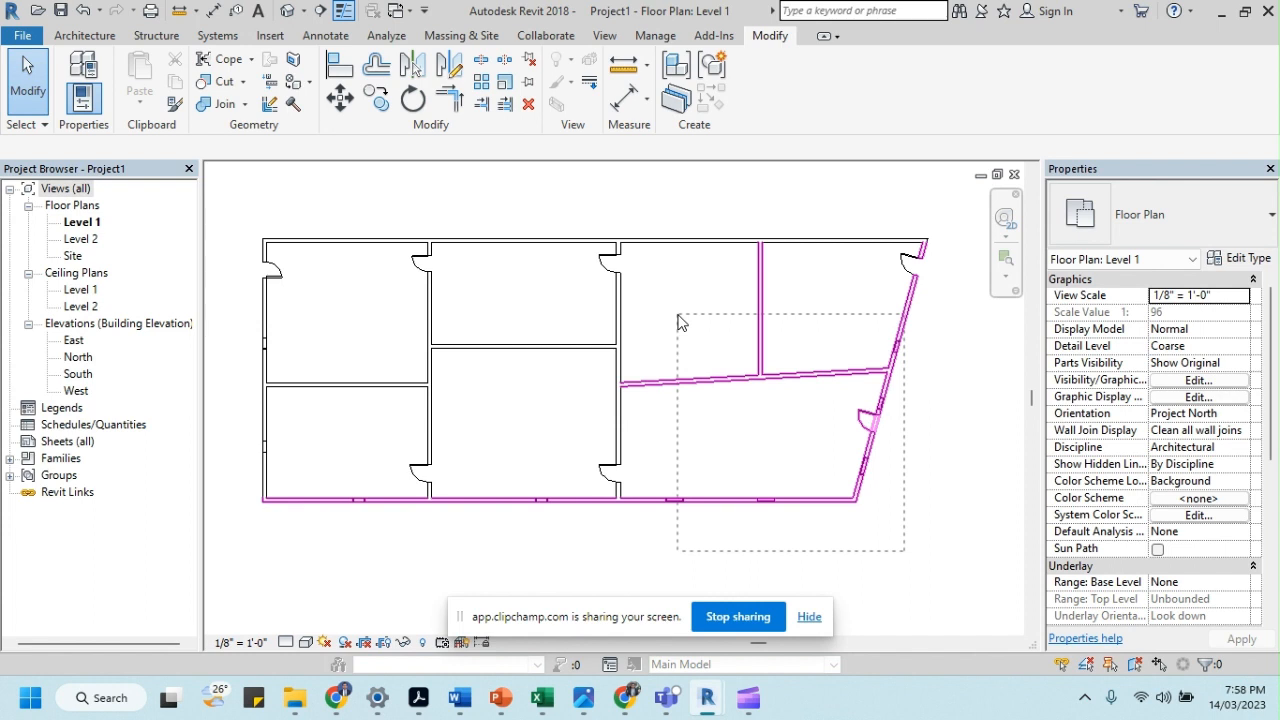
pyautogui.moveTo(678, 322); pyautogui.dragTo(560, 308)
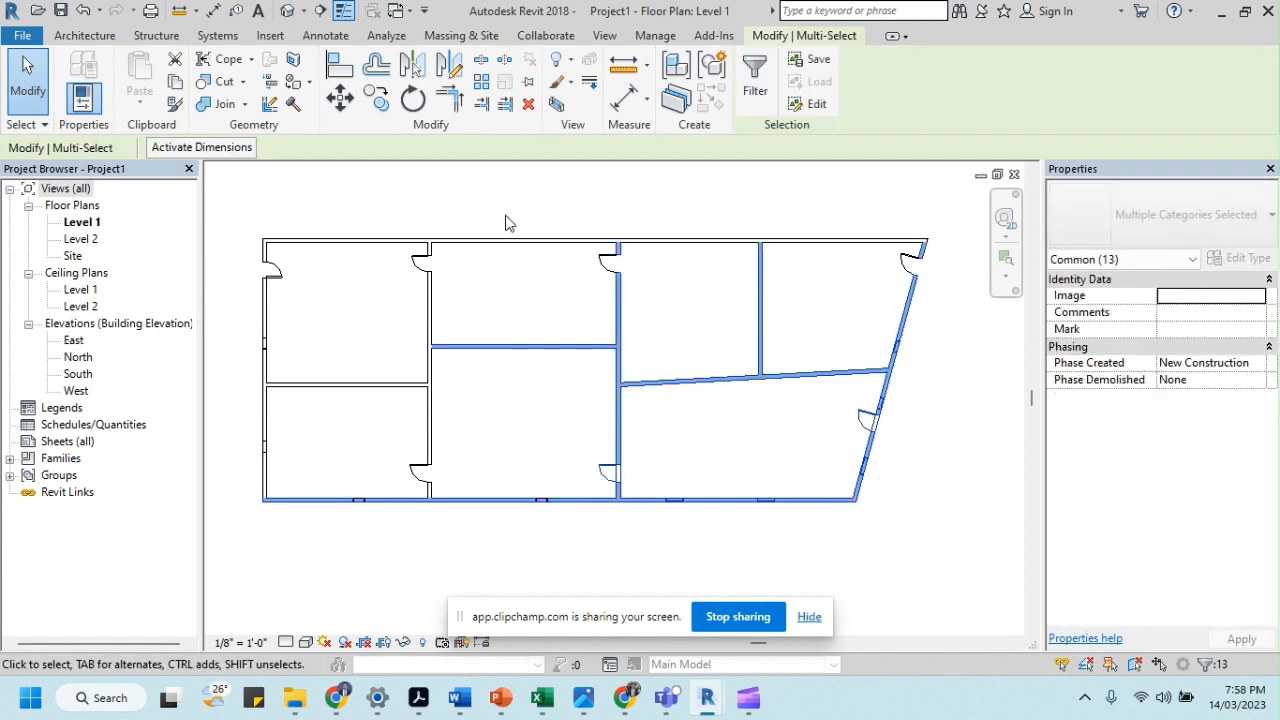
pyautogui.moveTo(231, 192); pyautogui.dragTo(563, 524)
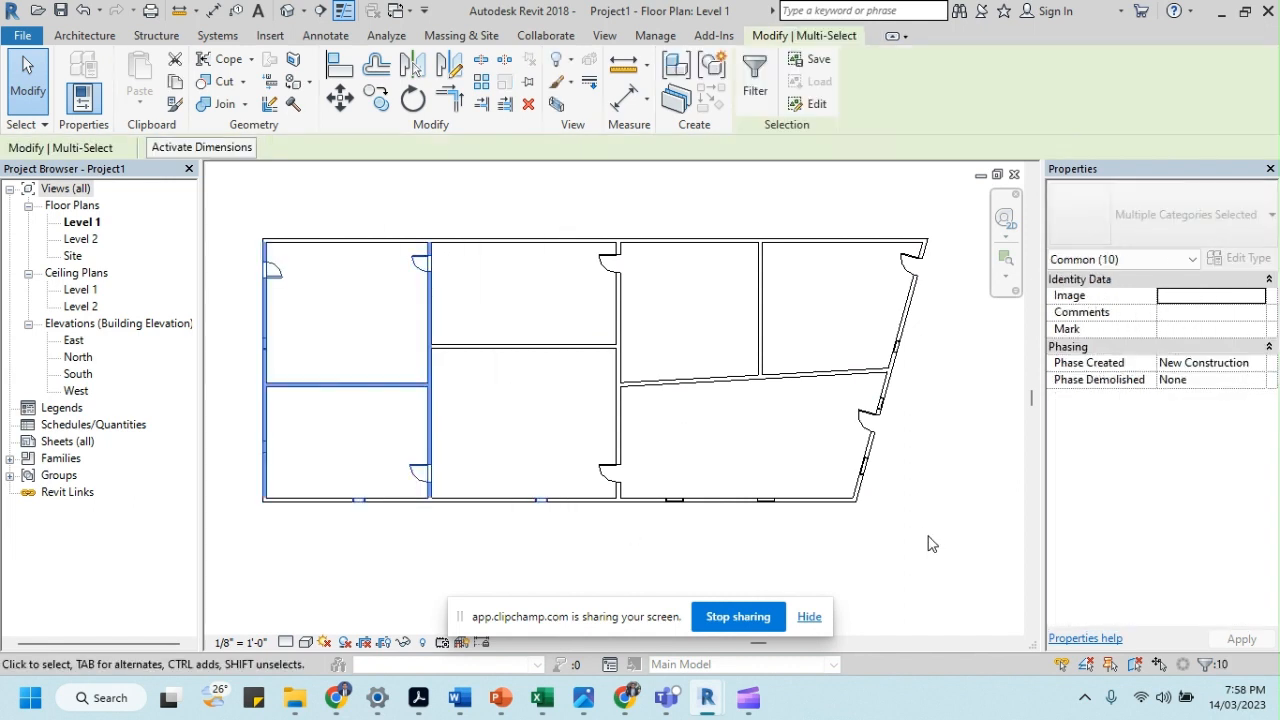
pyautogui.click(930, 543)
pyautogui.moveTo(928, 535); pyautogui.dragTo(508, 217)
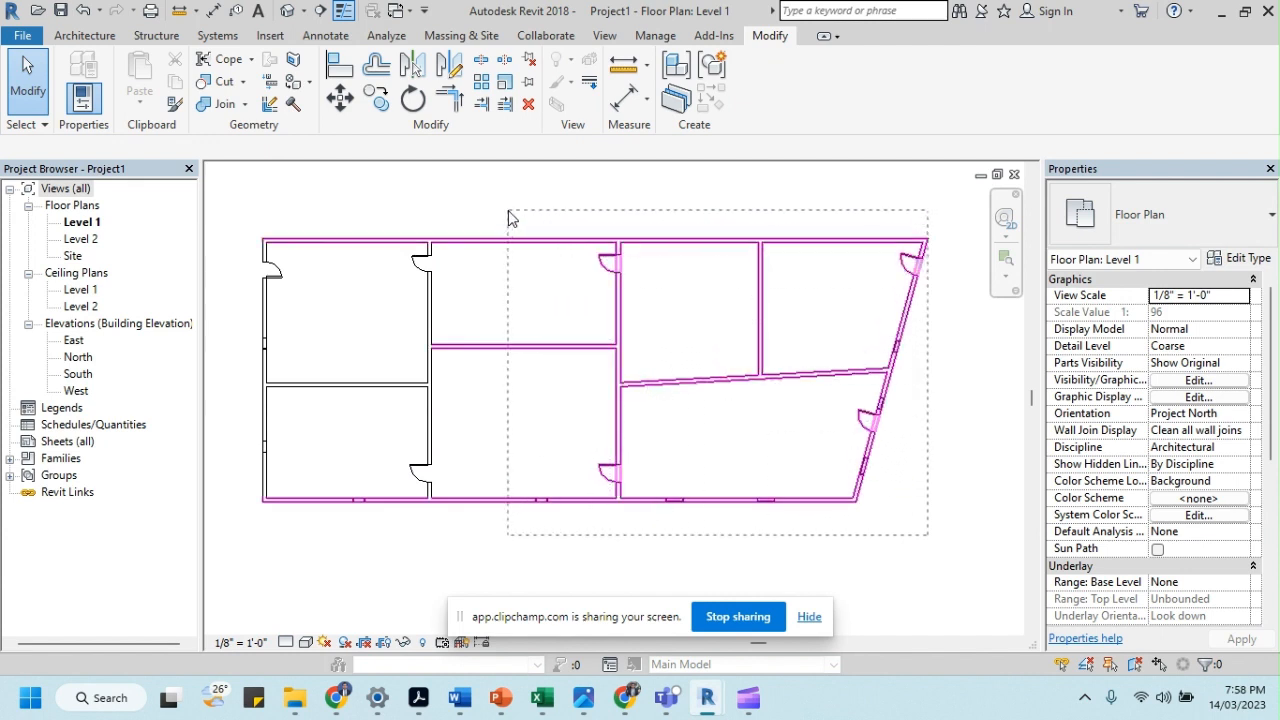
pyautogui.moveTo(508, 211); pyautogui.dragTo(509, 212)
pyautogui.press('Escape')
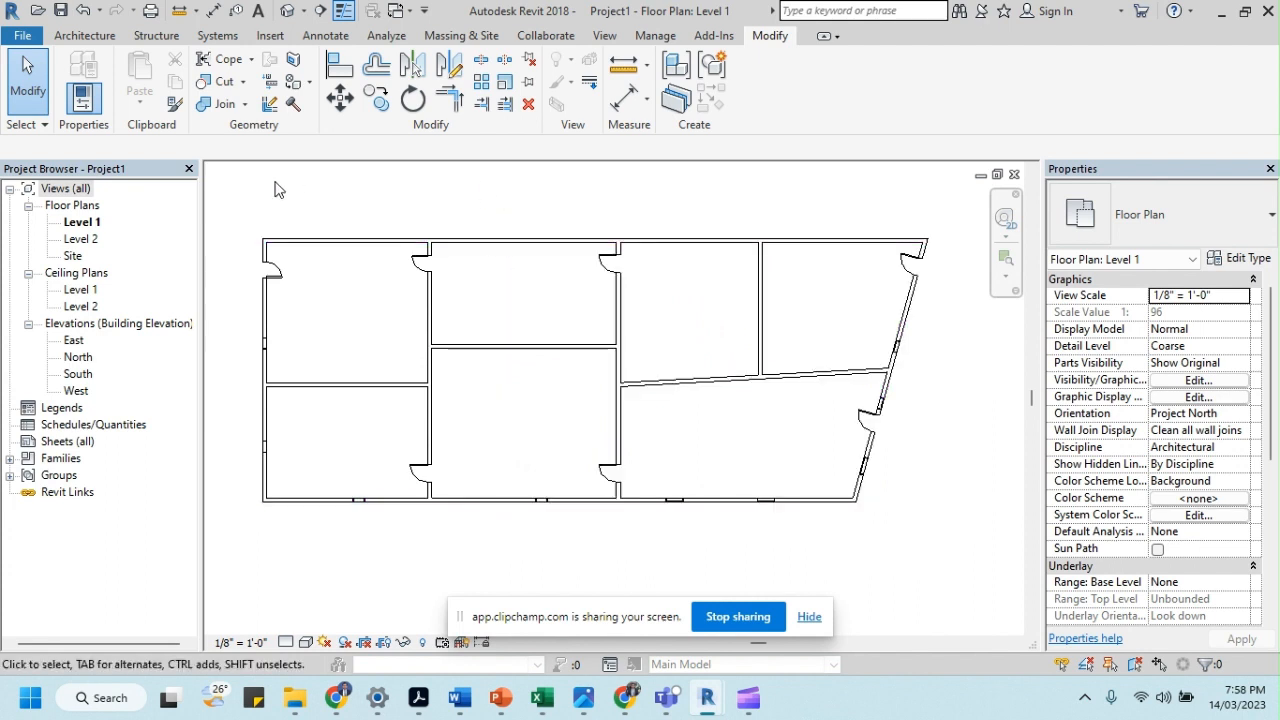
# Select the entire floor plan with an enclosing window and filter the selection down to Doors only, moving the filter dialog clear of the plan.
pyautogui.moveTo(228, 185); pyautogui.dragTo(955, 554)
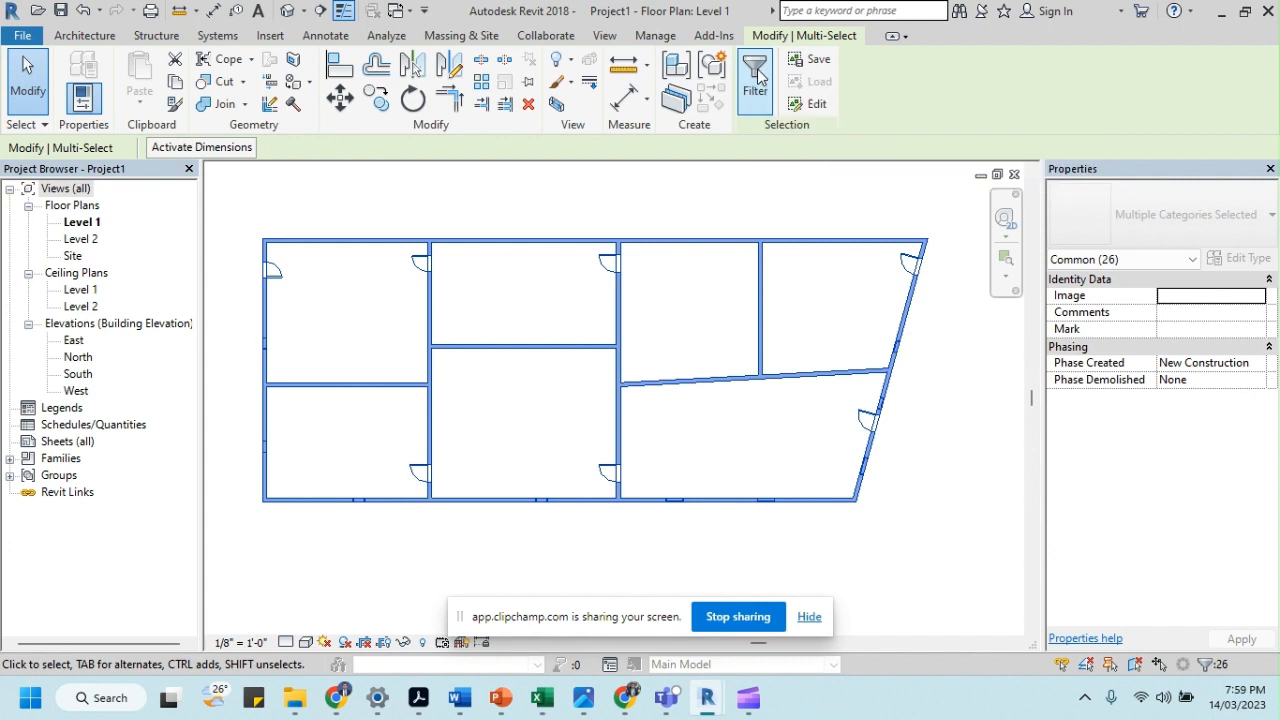
pyautogui.click(757, 72)
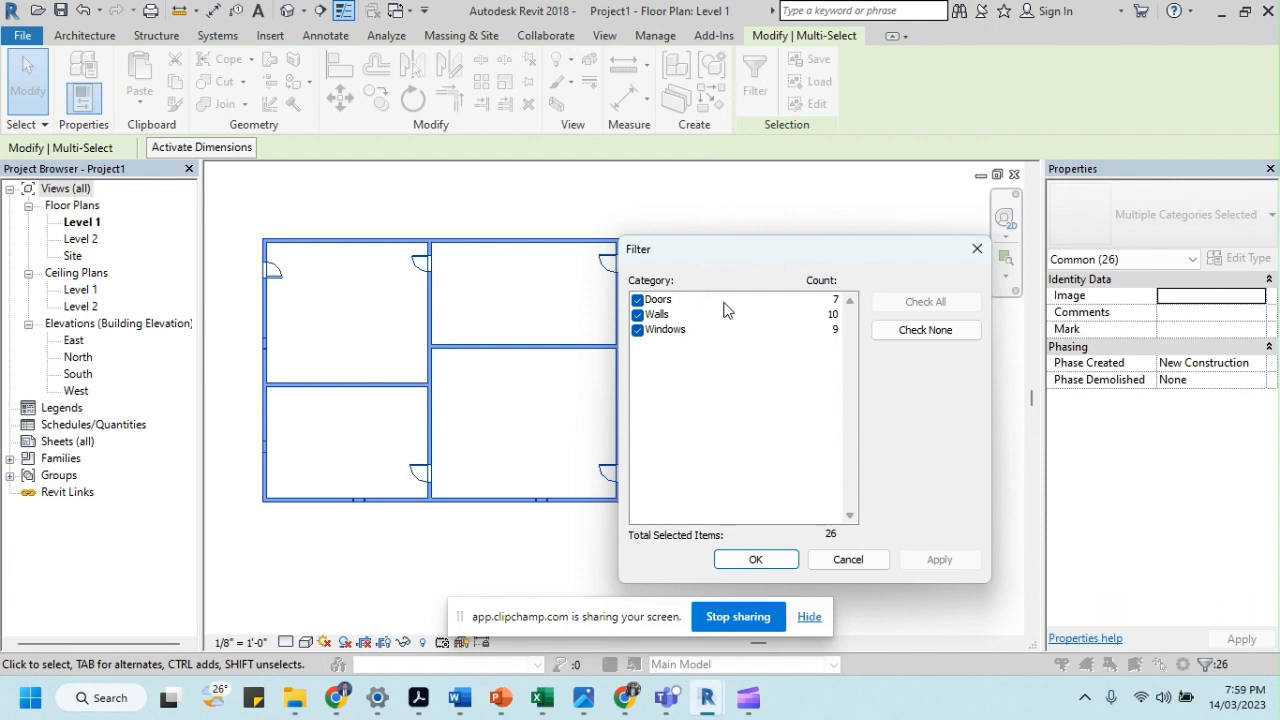
pyautogui.moveTo(754, 248); pyautogui.dragTo(731, 221)
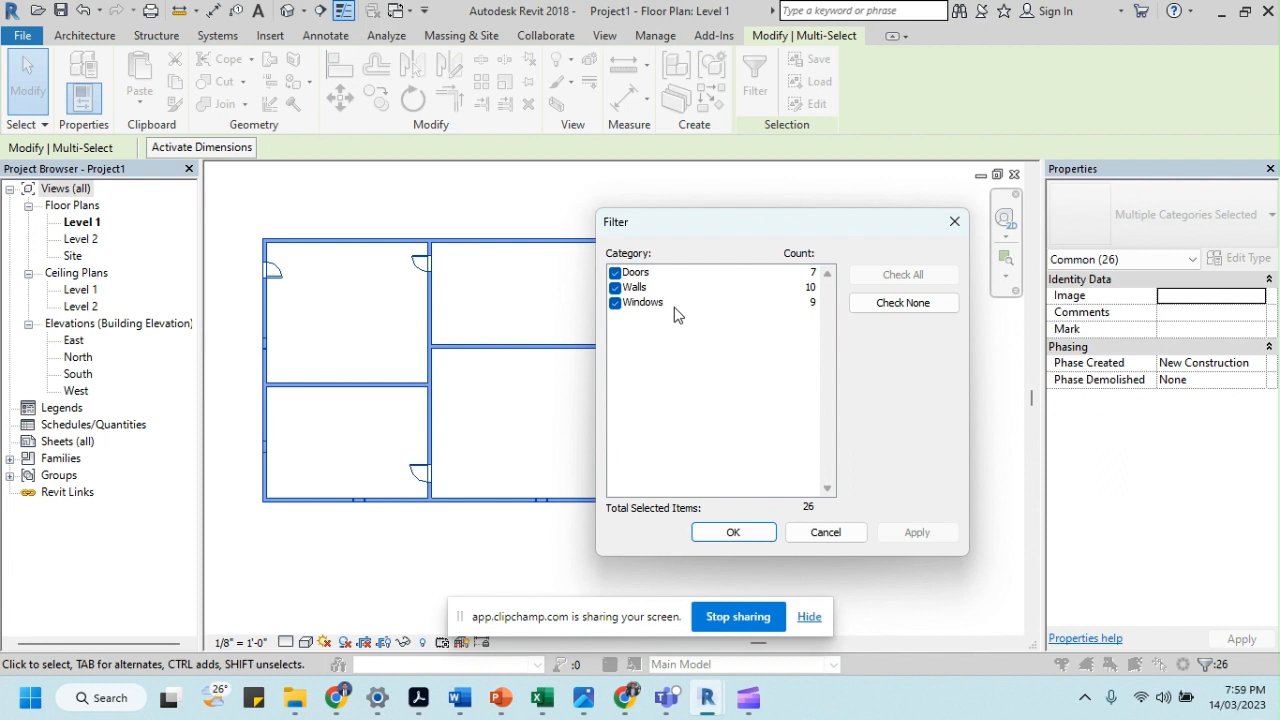
pyautogui.click(615, 287)
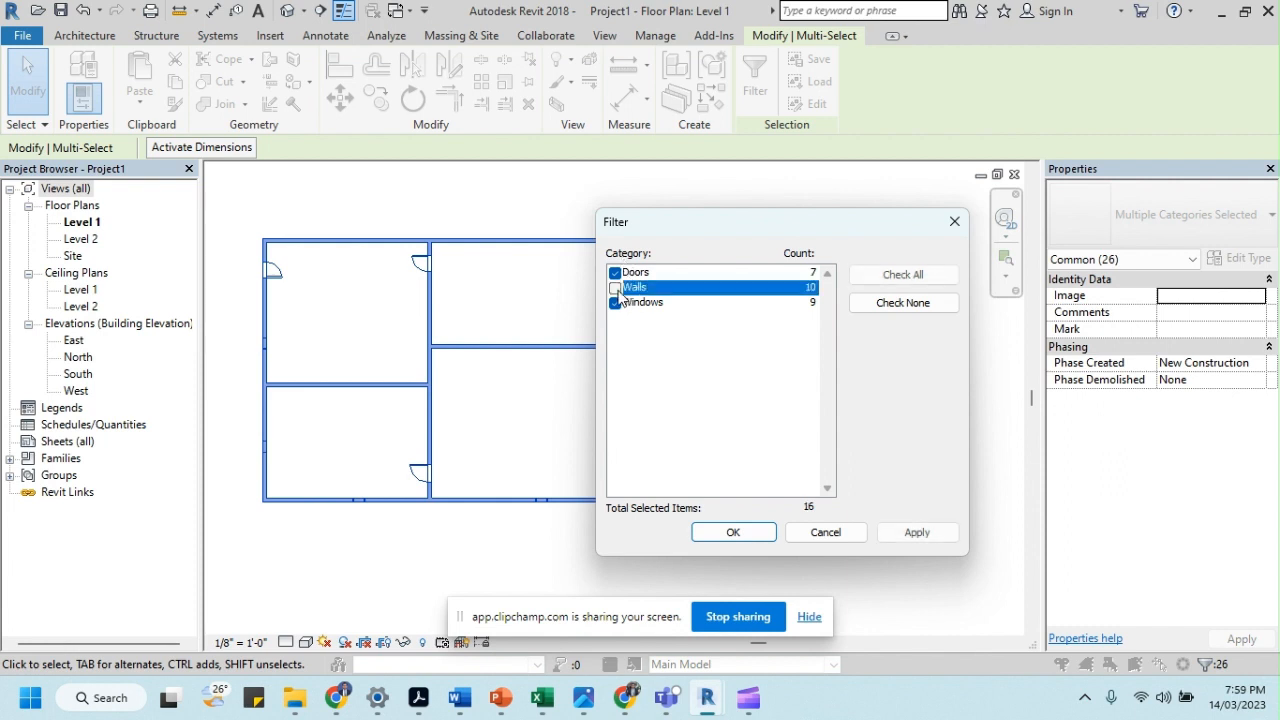
pyautogui.click(615, 302)
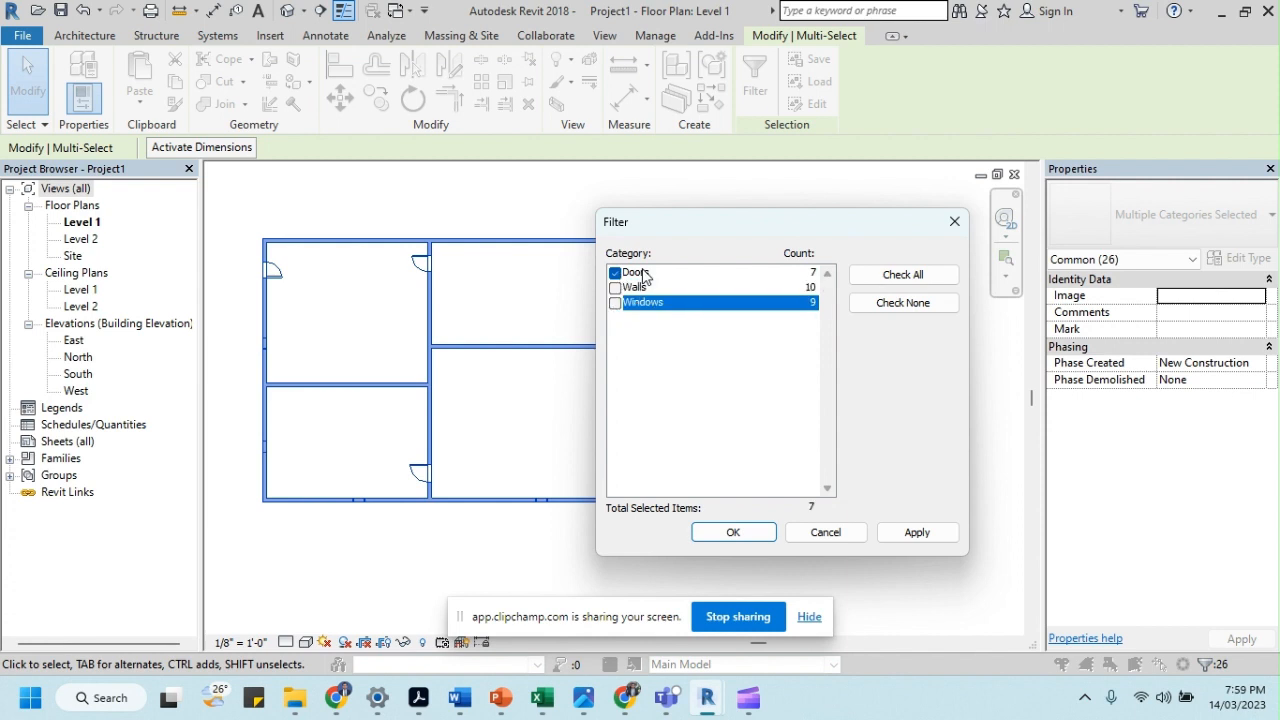
pyautogui.click(945, 535)
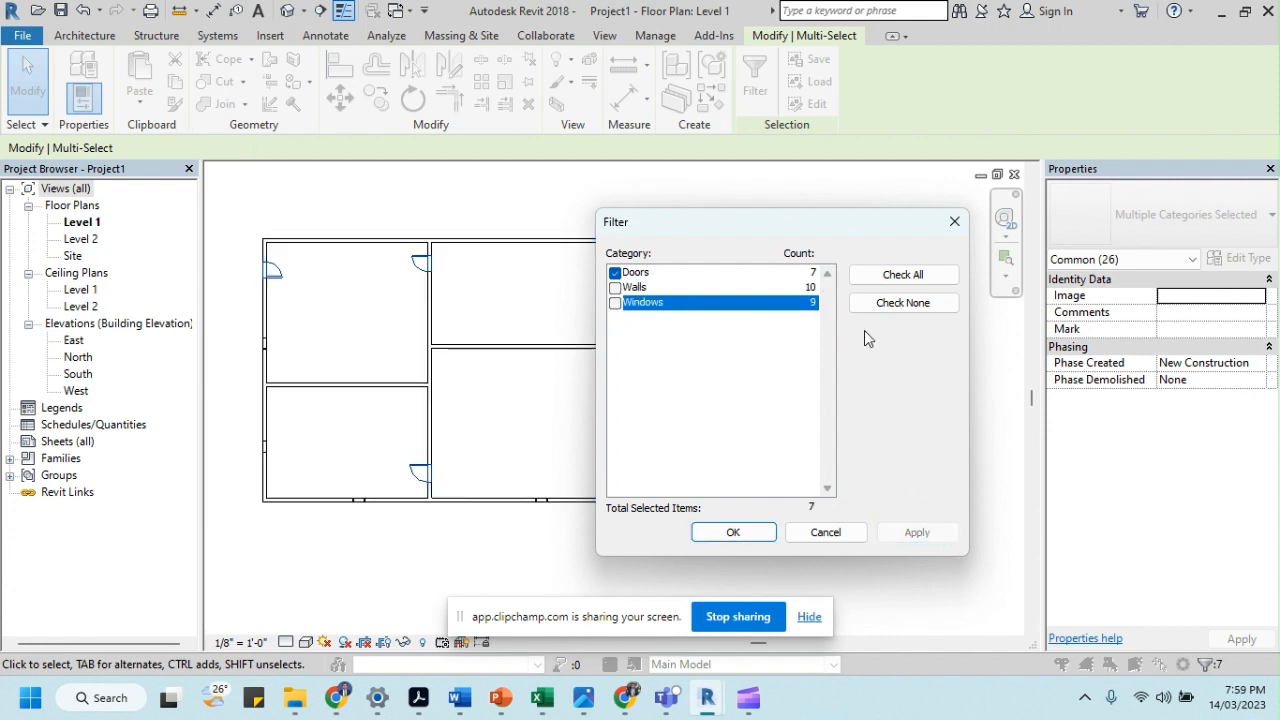
pyautogui.moveTo(800, 218); pyautogui.dragTo(1159, 255)
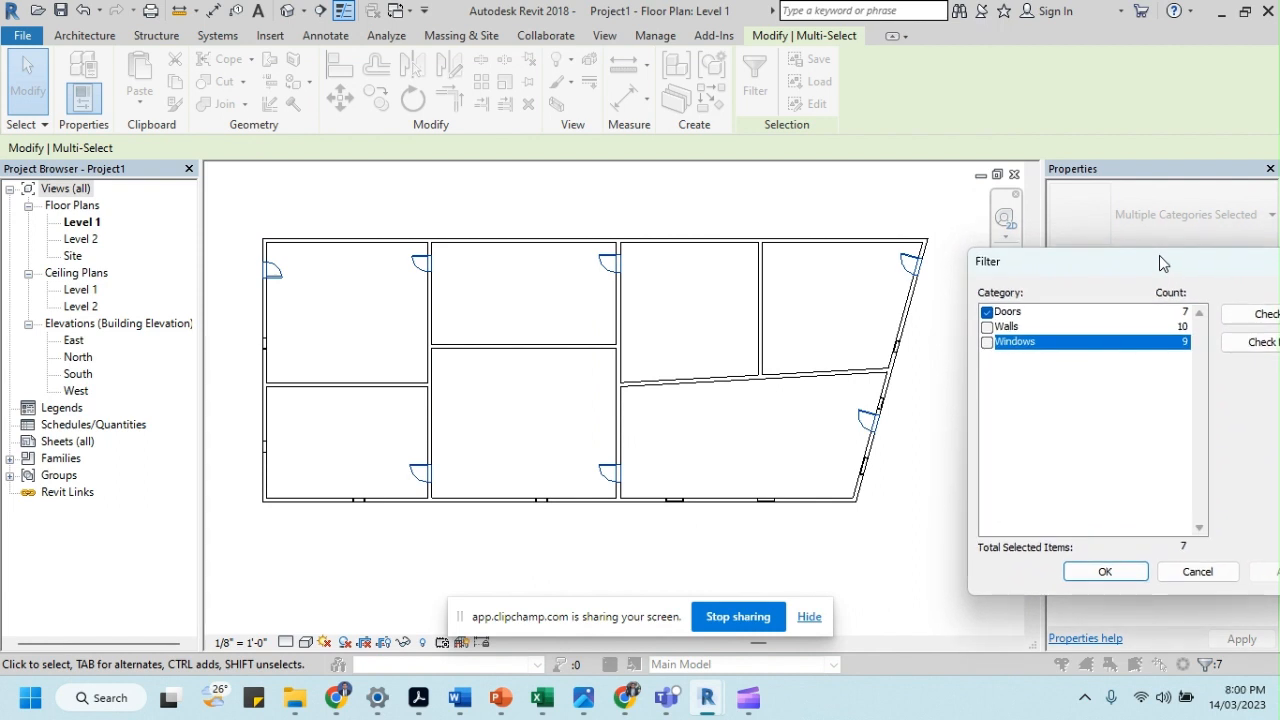
pyautogui.moveTo(1159, 255); pyautogui.dragTo(1152, 255)
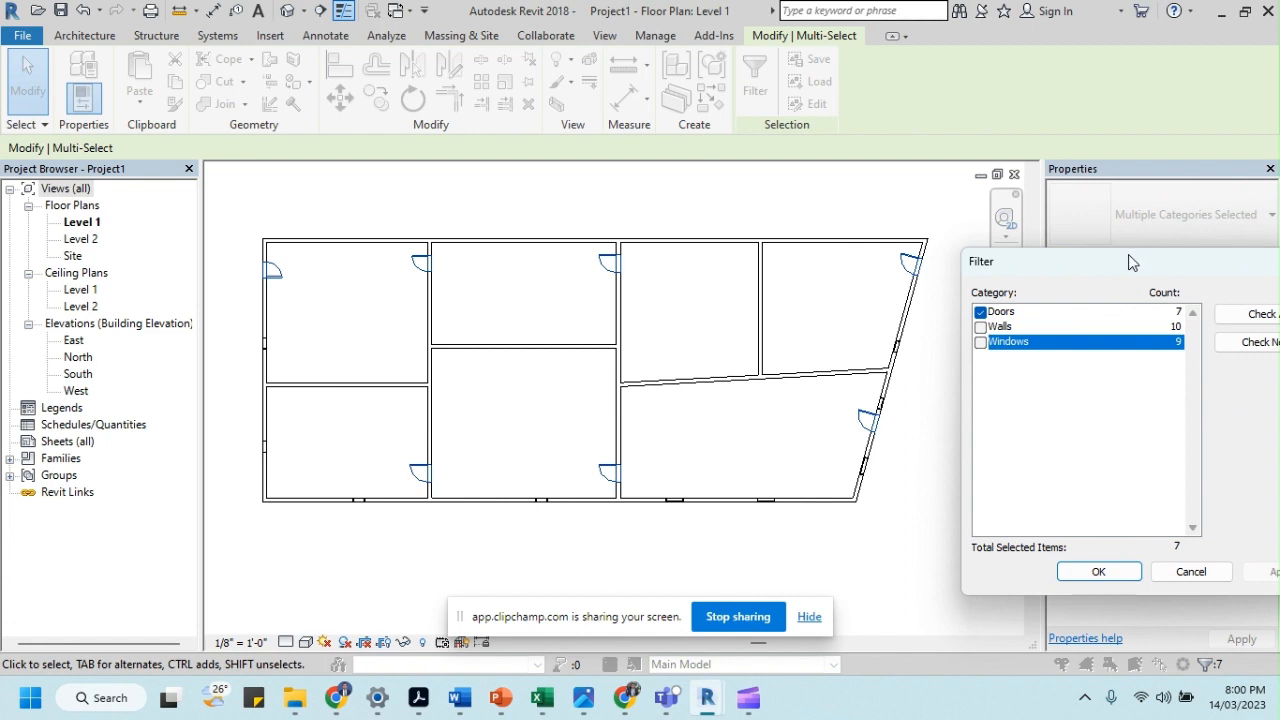
# Change the selection filter from Doors to Walls and apply it, and finish by excluding Walls too so that no category is selected.
pyautogui.moveTo(1128, 266); pyautogui.dragTo(925, 212)
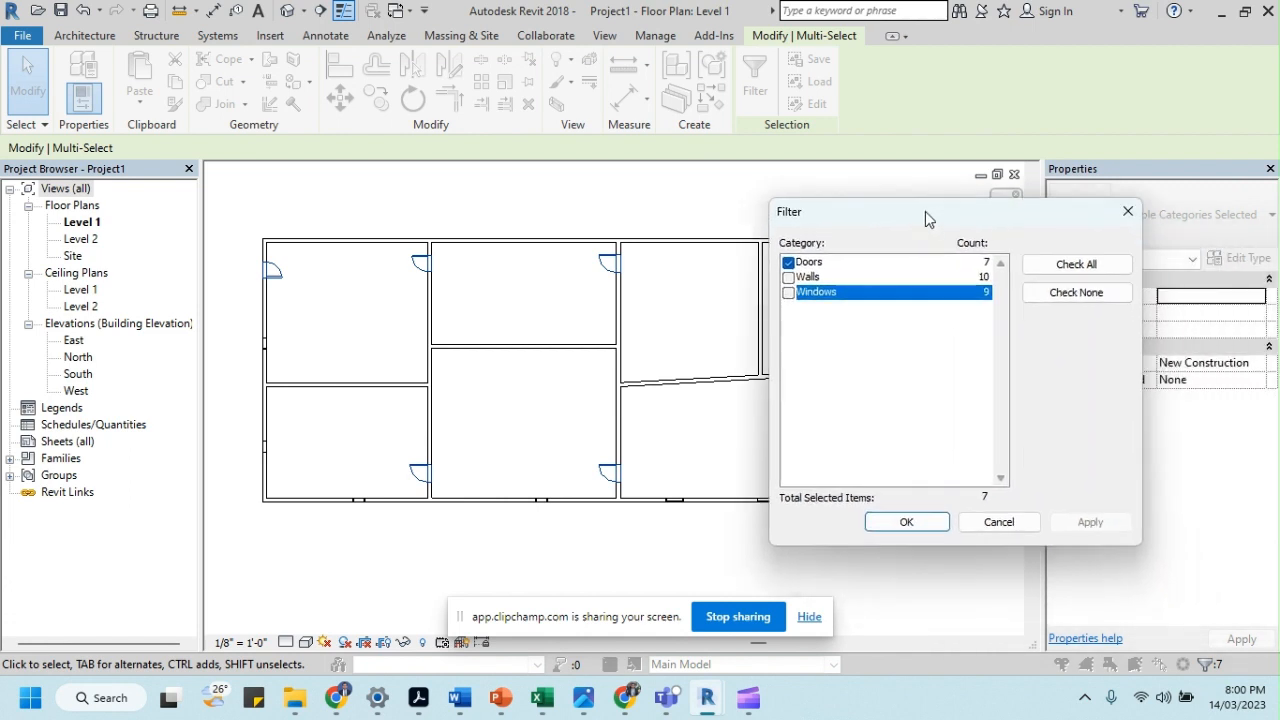
pyautogui.click(784, 256)
pyautogui.click(784, 270)
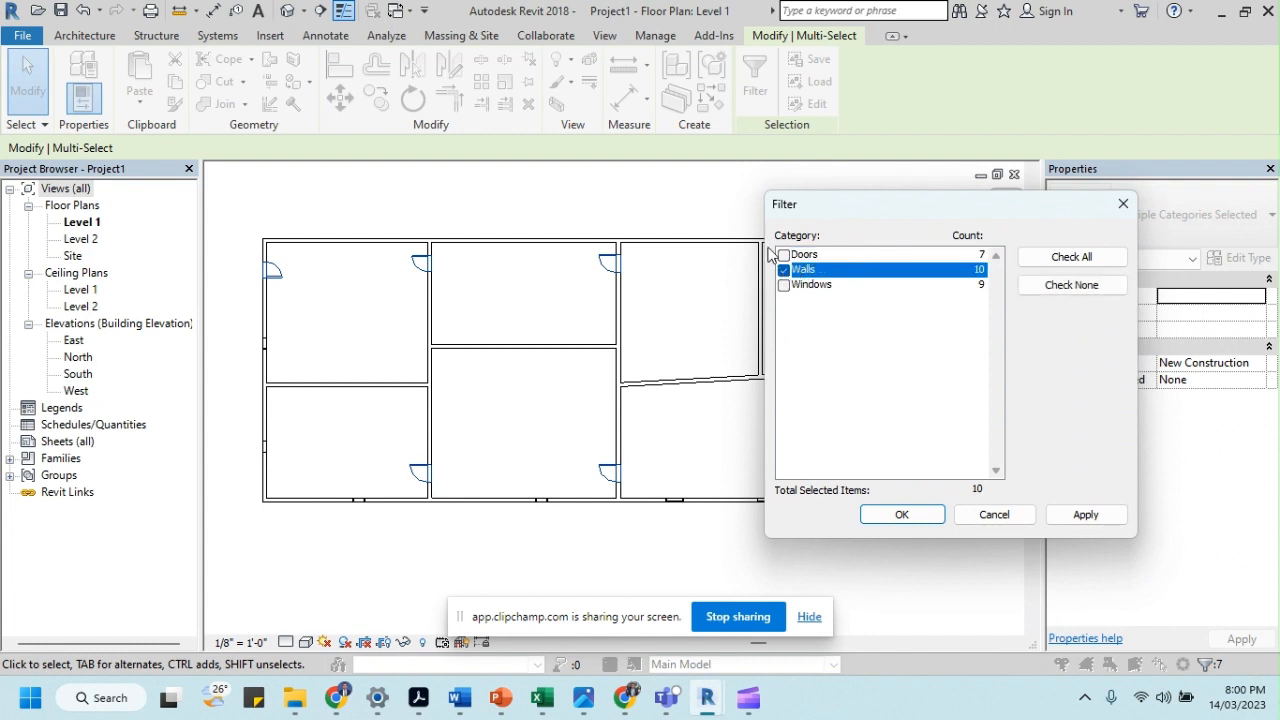
pyautogui.click(1108, 527)
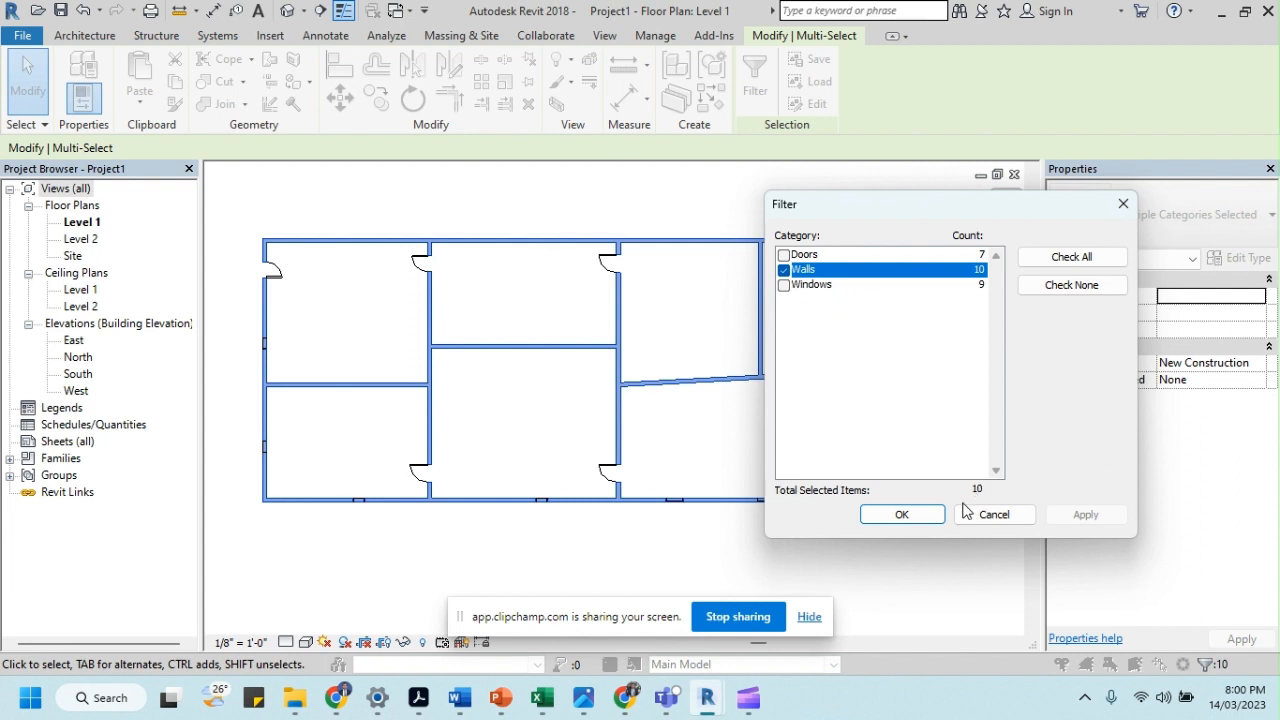
pyautogui.click(783, 269)
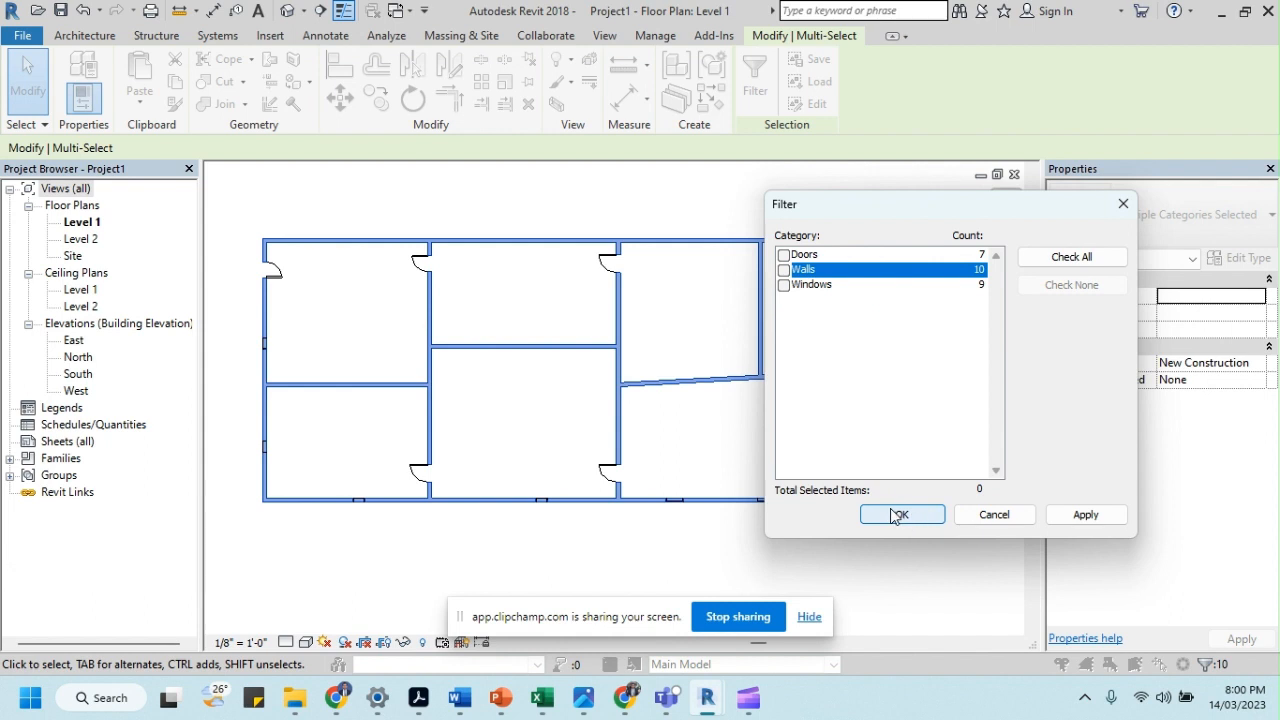
pyautogui.click(897, 515)
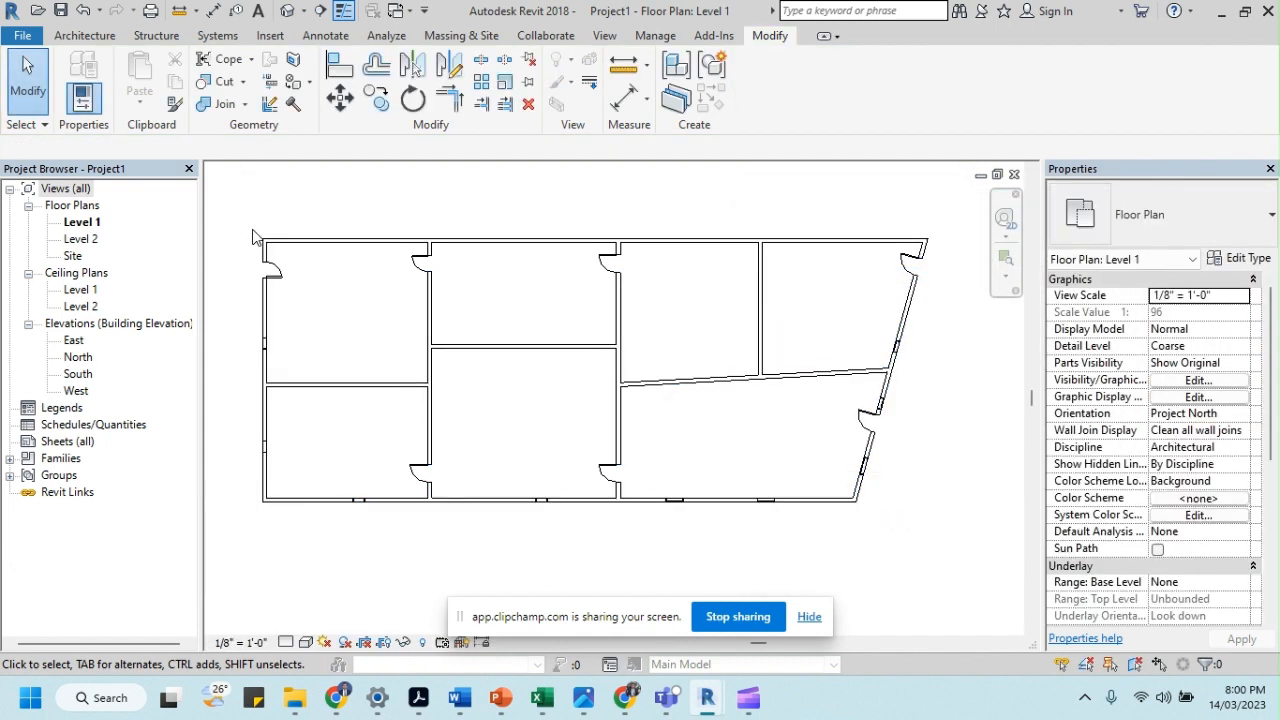
# Build a multiple selection of the lower exterior wall and five interior walls, including the slanted partition between the right-hand rooms.
pyautogui.click(313, 510)
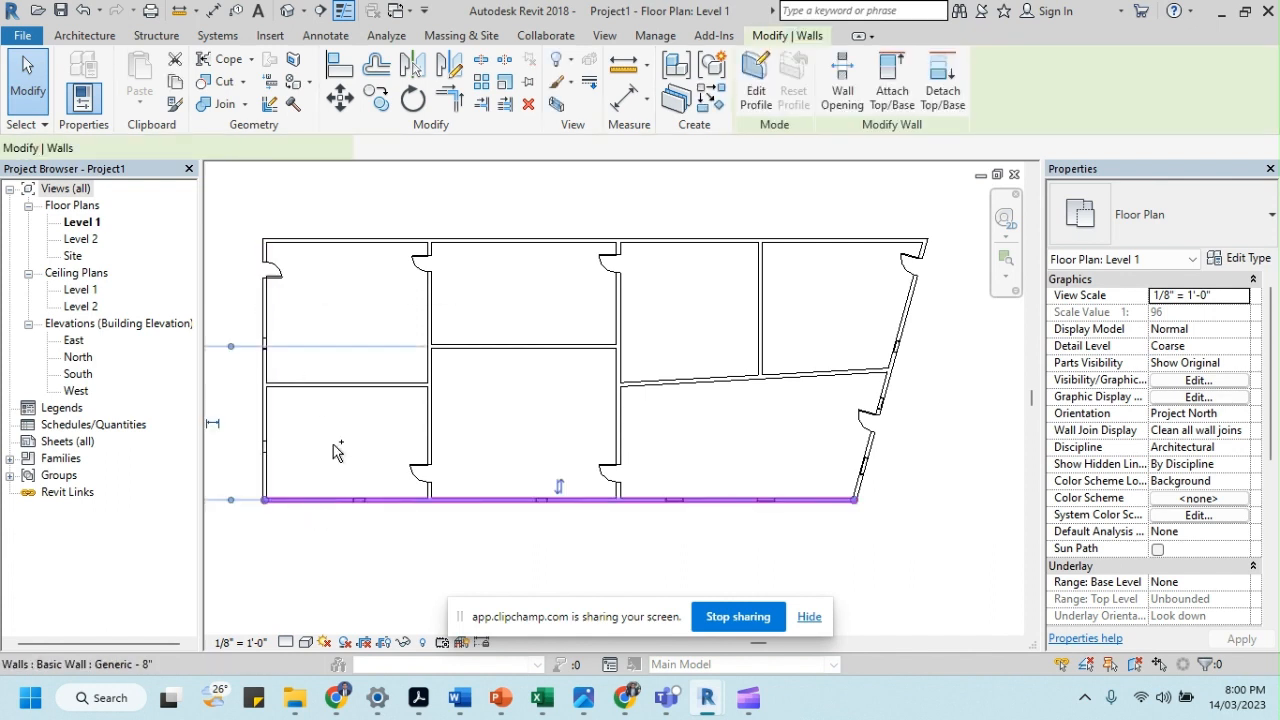
pyautogui.keyDown('ctrl'); pyautogui.click(405, 384); pyautogui.keyUp('ctrl')
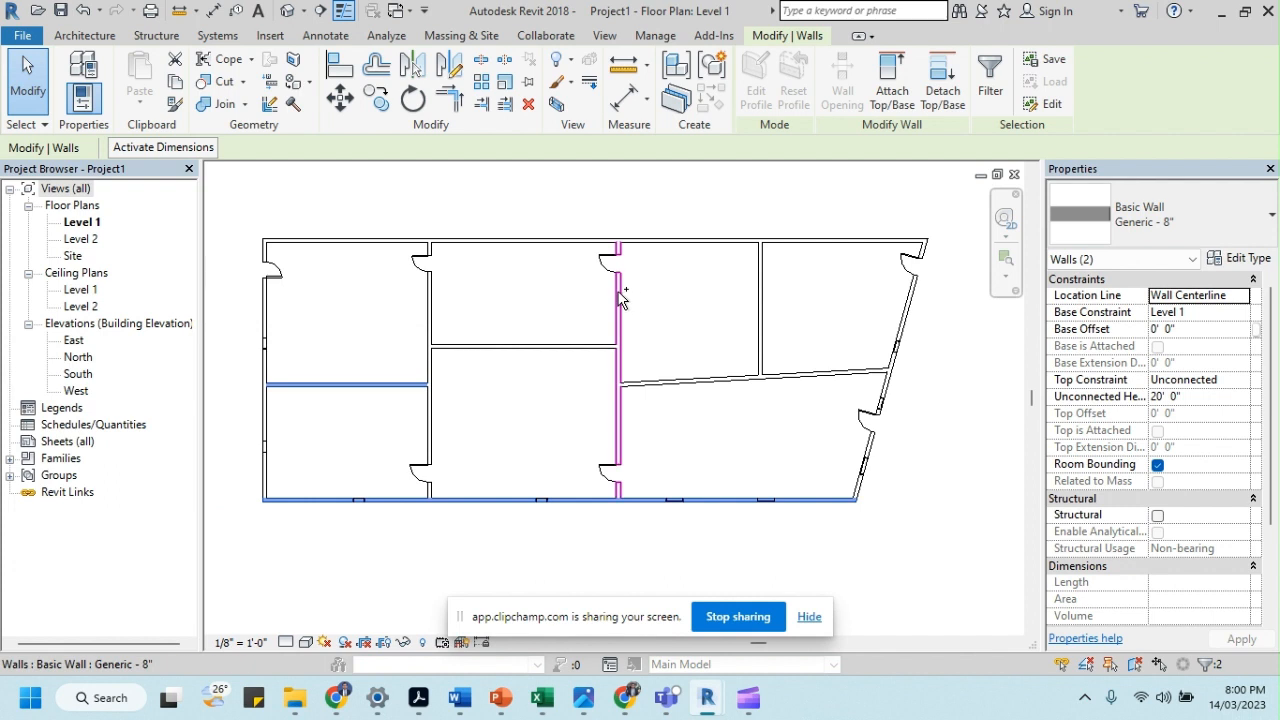
pyautogui.keyDown('ctrl'); pyautogui.click(618, 290); pyautogui.keyUp('ctrl')
pyautogui.keyDown('ctrl'); pyautogui.click(537, 347); pyautogui.keyUp('ctrl')
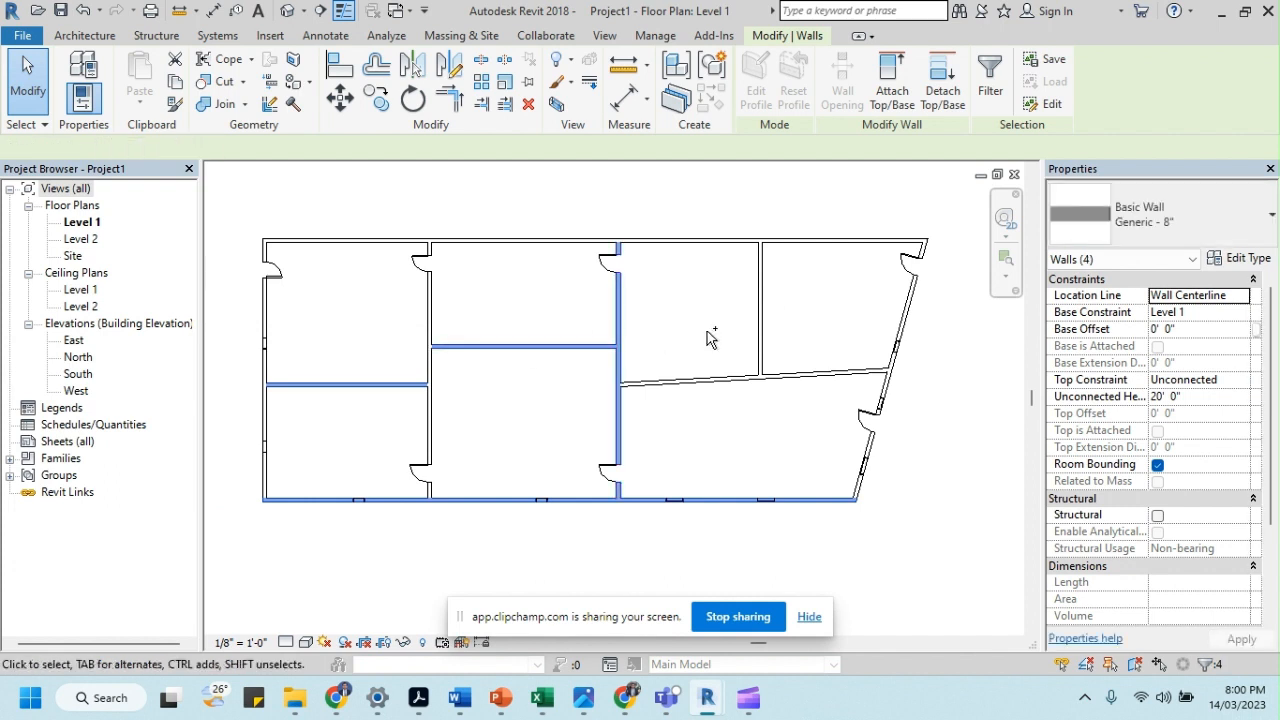
pyautogui.keyDown('ctrl'); pyautogui.click(761, 322); pyautogui.keyUp('ctrl')
pyautogui.keyDown('ctrl'); pyautogui.click(713, 388); pyautogui.keyUp('ctrl')
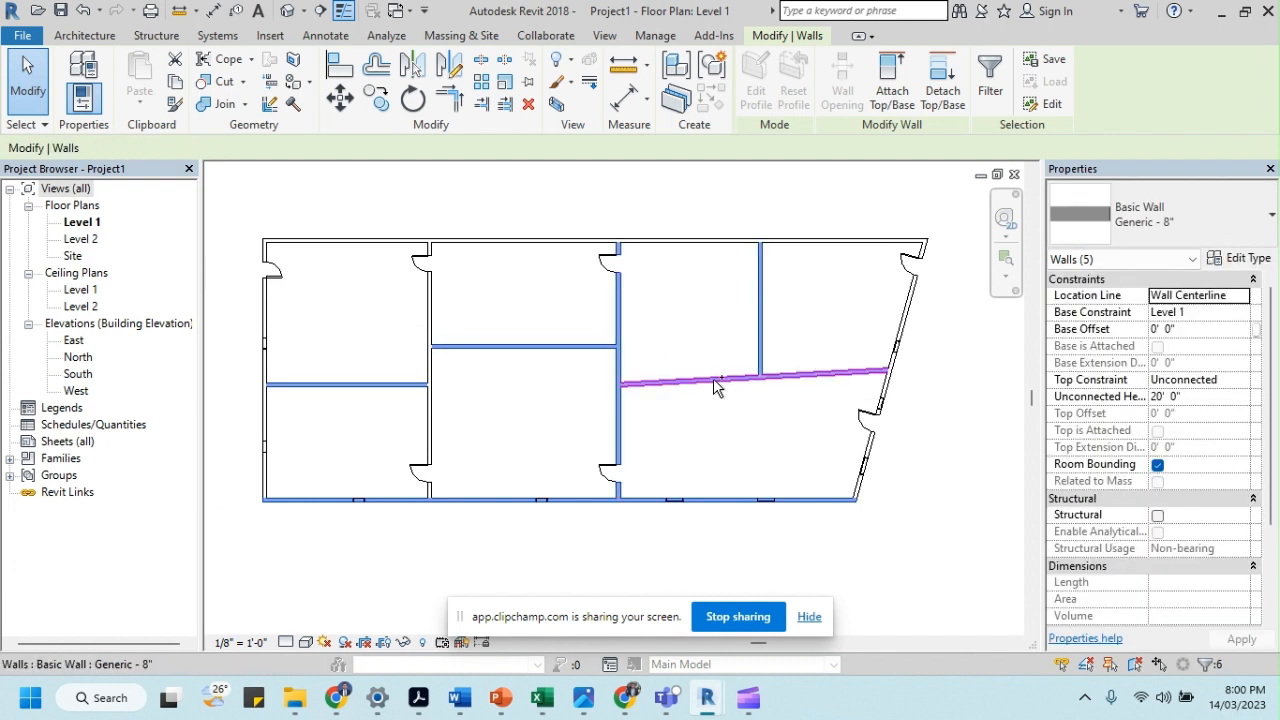
# Clear the wall selection and restore the same set of walls with Select Previous.
pyautogui.click(752, 216)
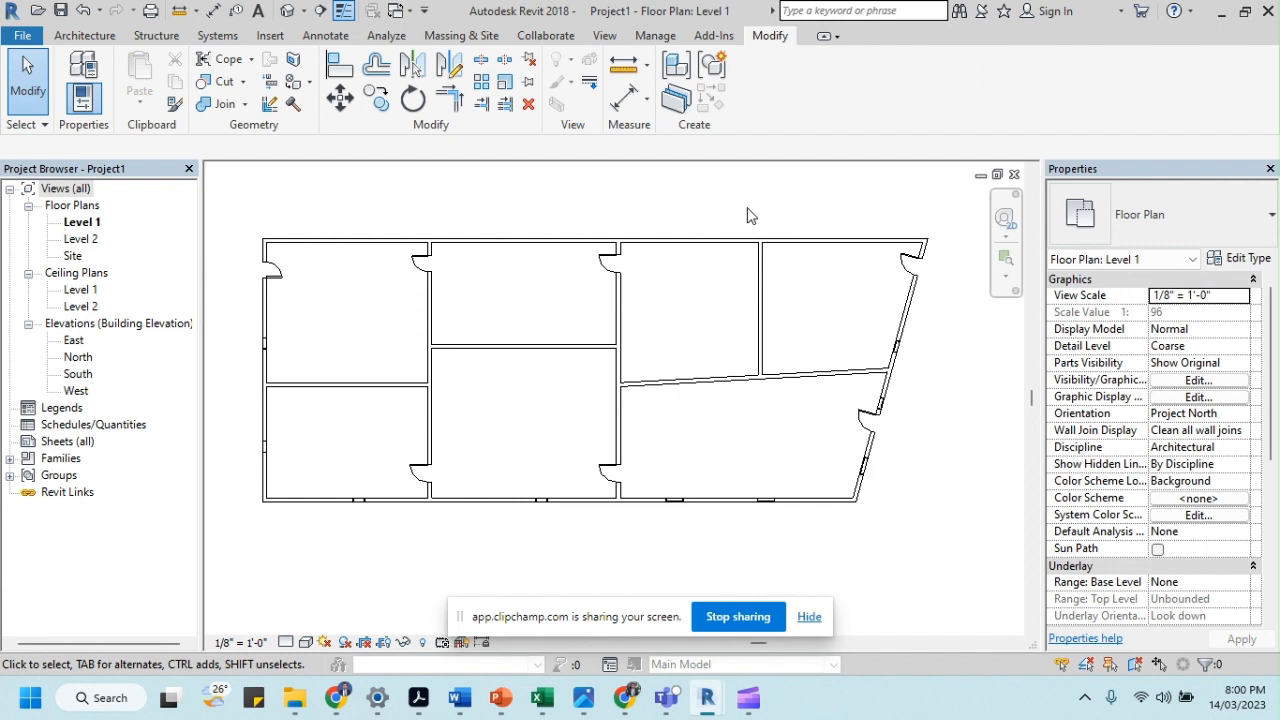
pyautogui.rightClick(657, 197)
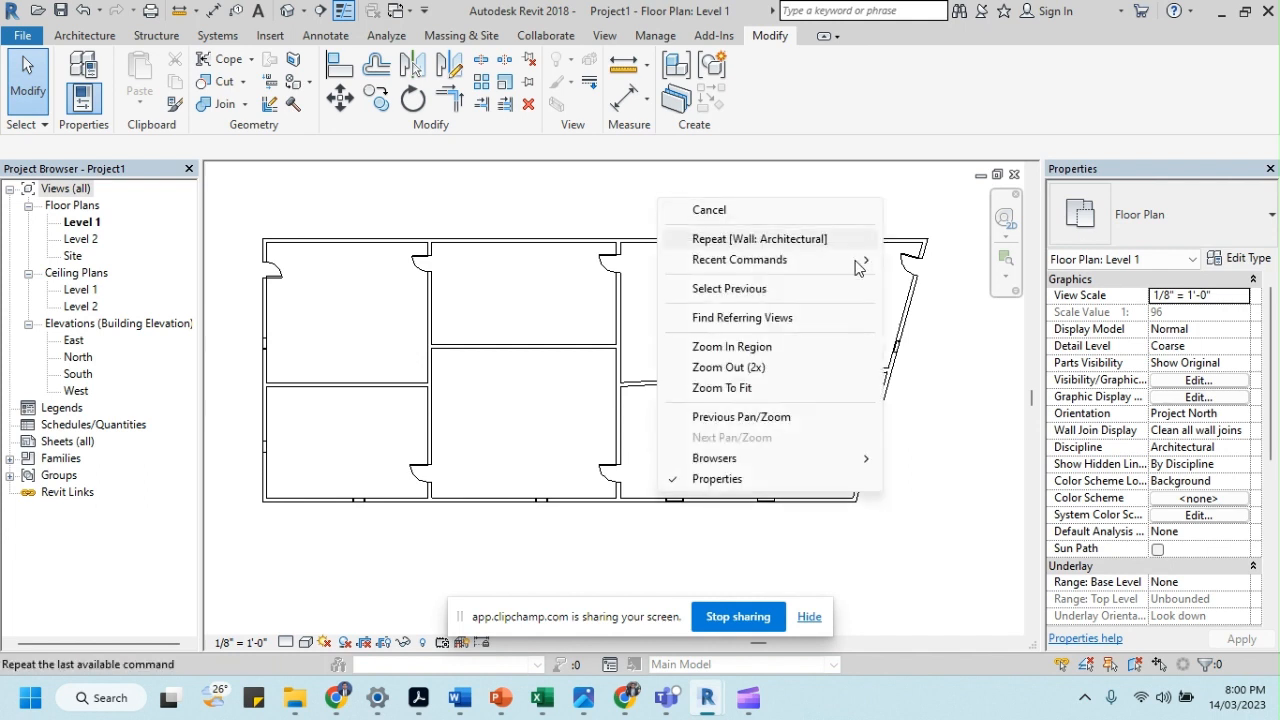
pyautogui.click(765, 289)
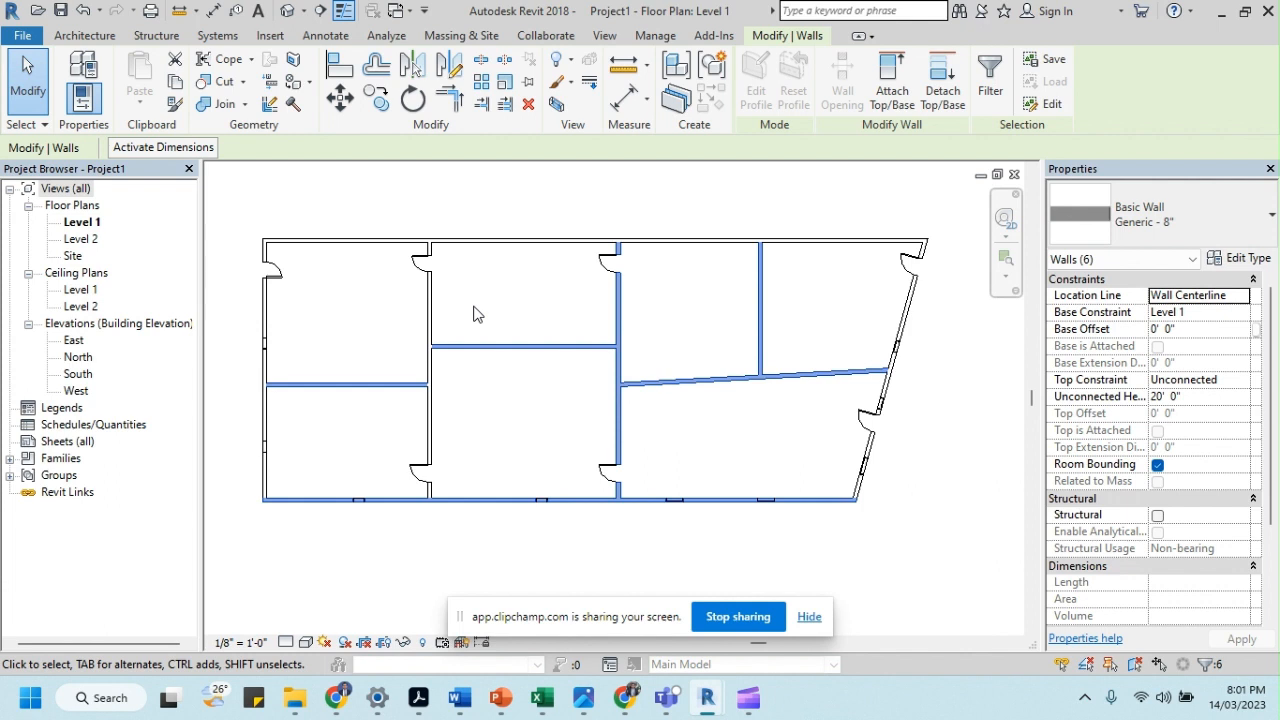
# Starting from the exterior door of the upper-left room, select all instances of its Single-Flush 32" x 84" type visible in the view.
pyautogui.click(273, 276)
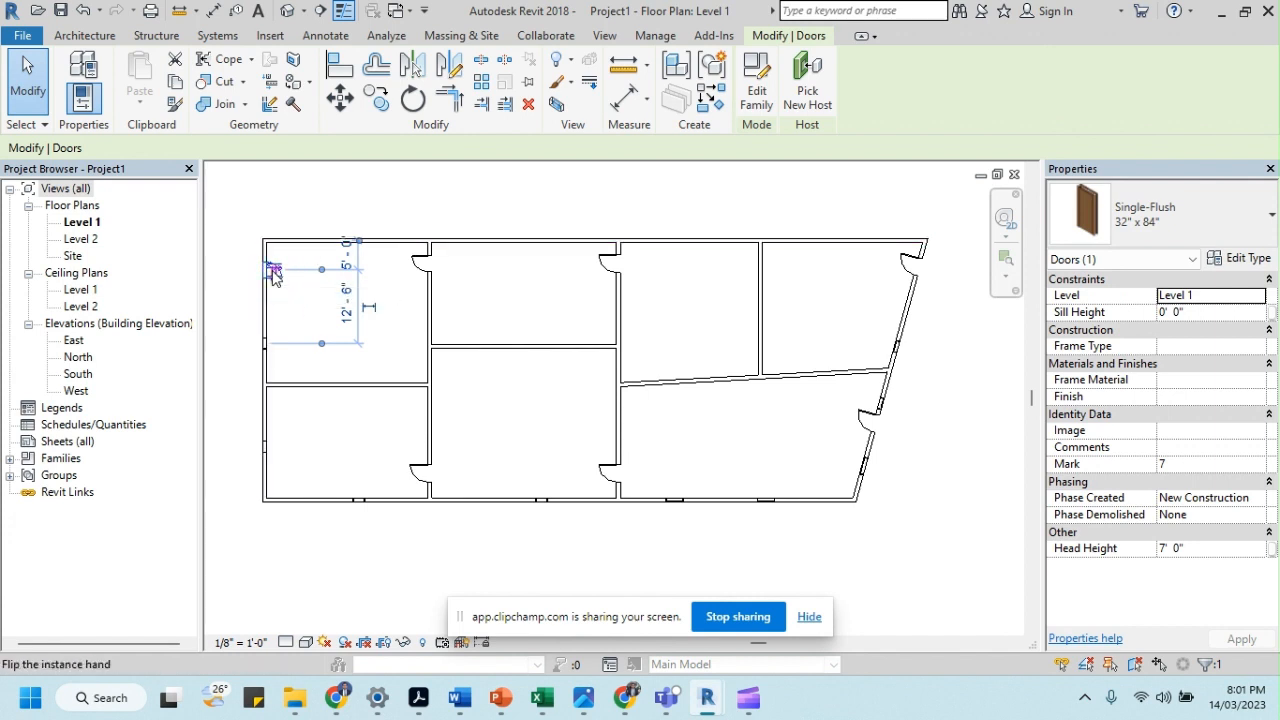
pyautogui.rightClick(274, 275)
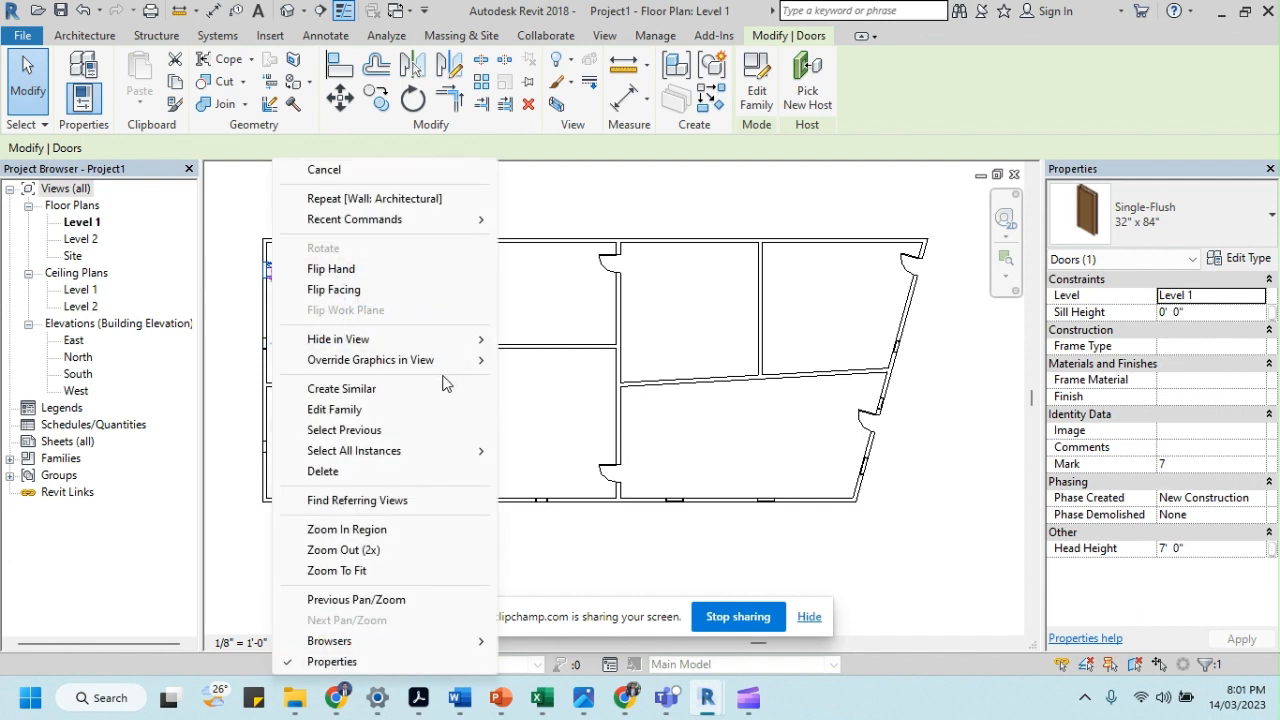
pyautogui.moveTo(393, 458)
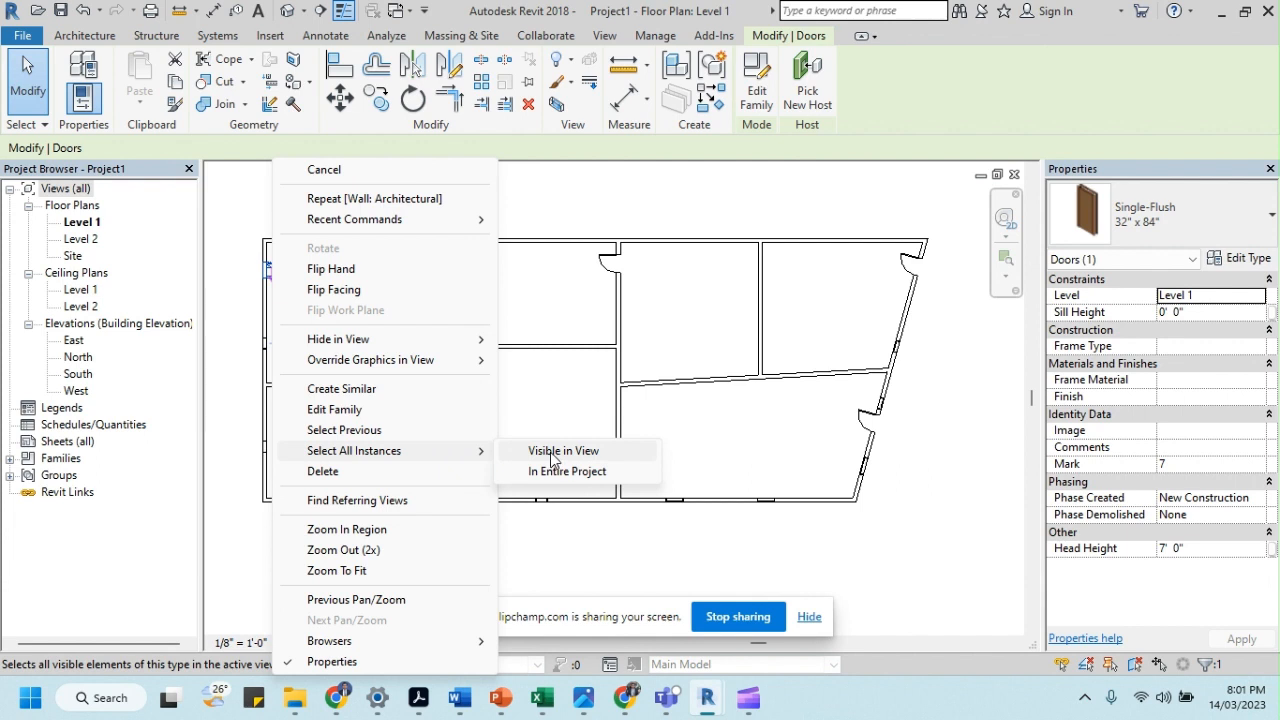
pyautogui.click(552, 451)
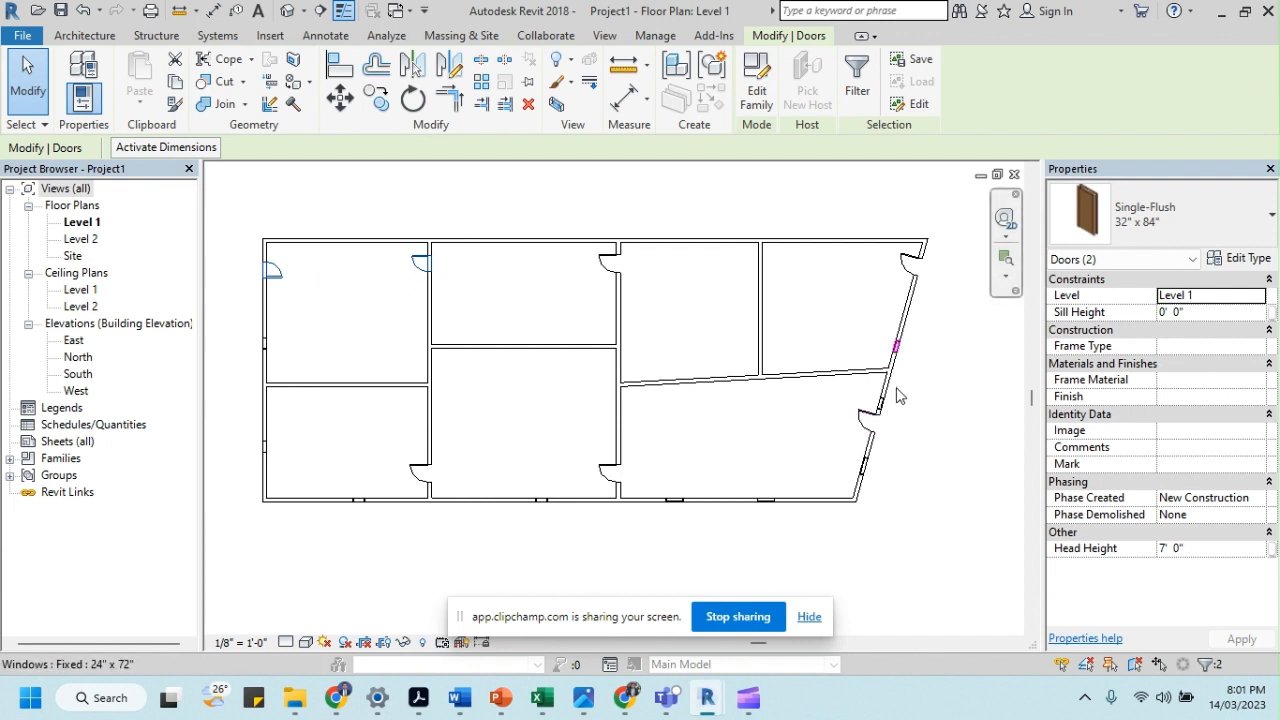
# Select all instances visible in the view of the Fixed 36" x 48" window on the slanted exterior wall, and inspect the selected windows.
pyautogui.click(864, 476)
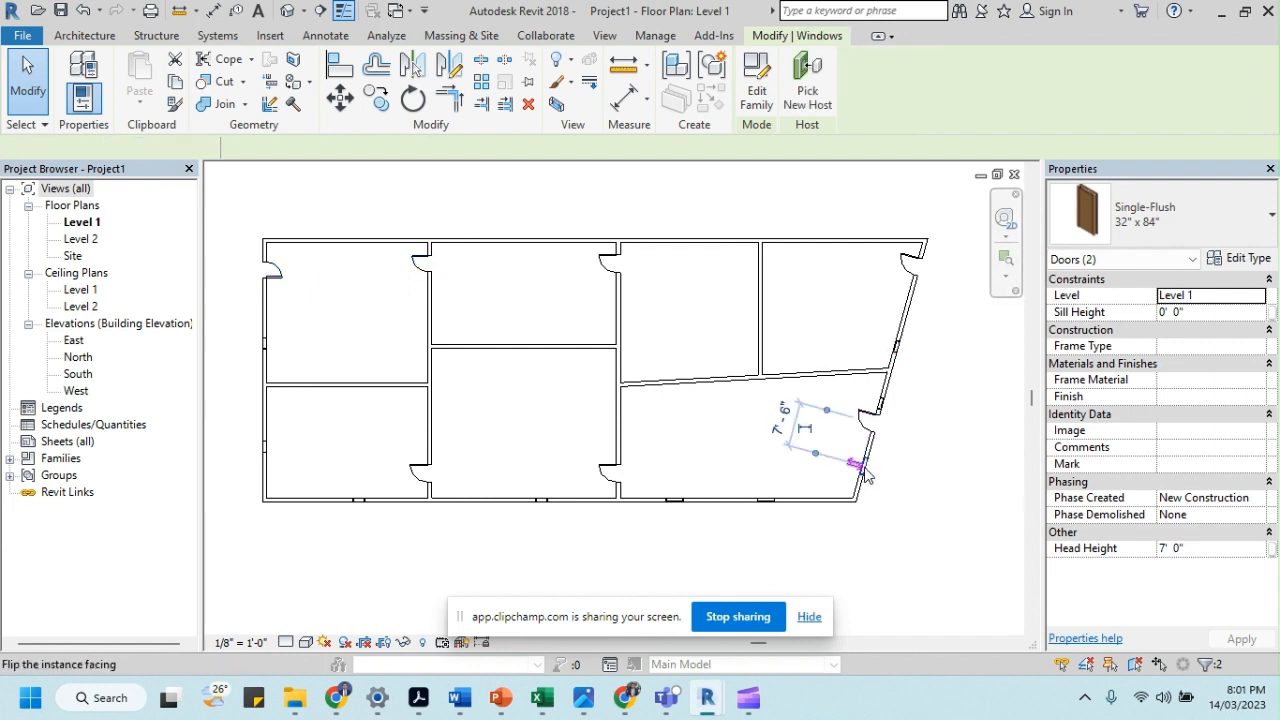
pyautogui.rightClick(866, 474)
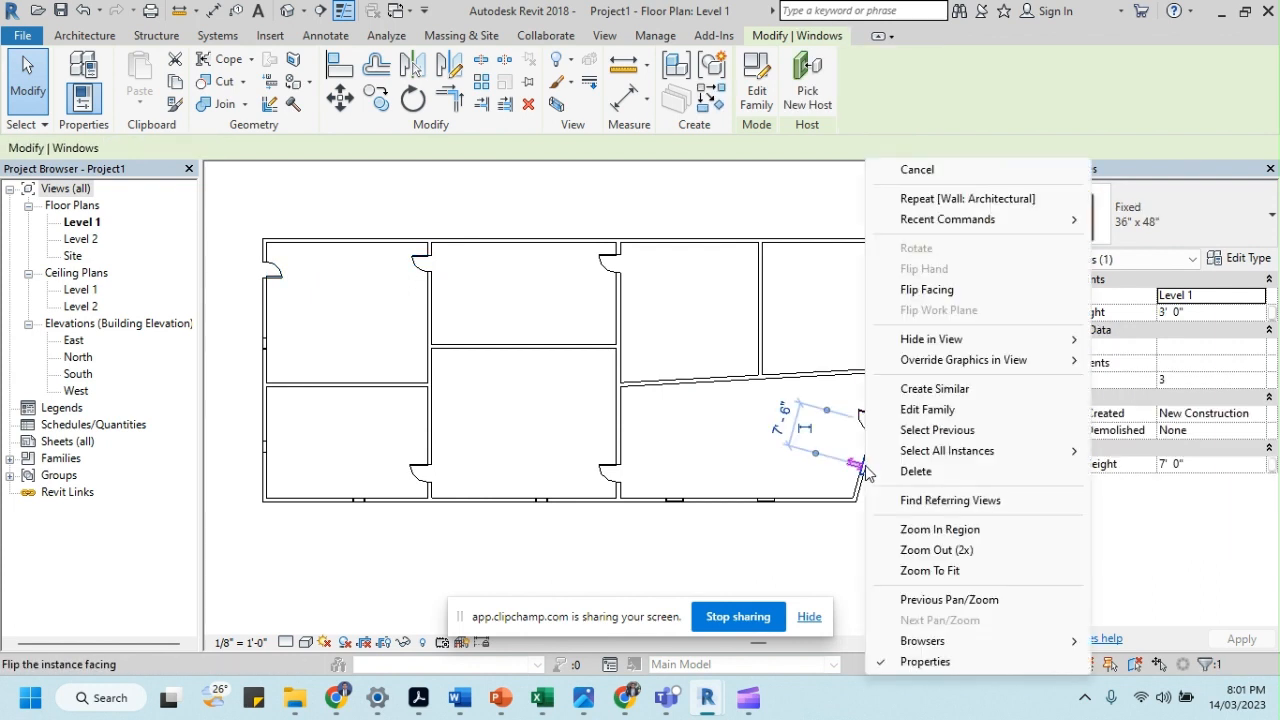
pyautogui.moveTo(950, 458)
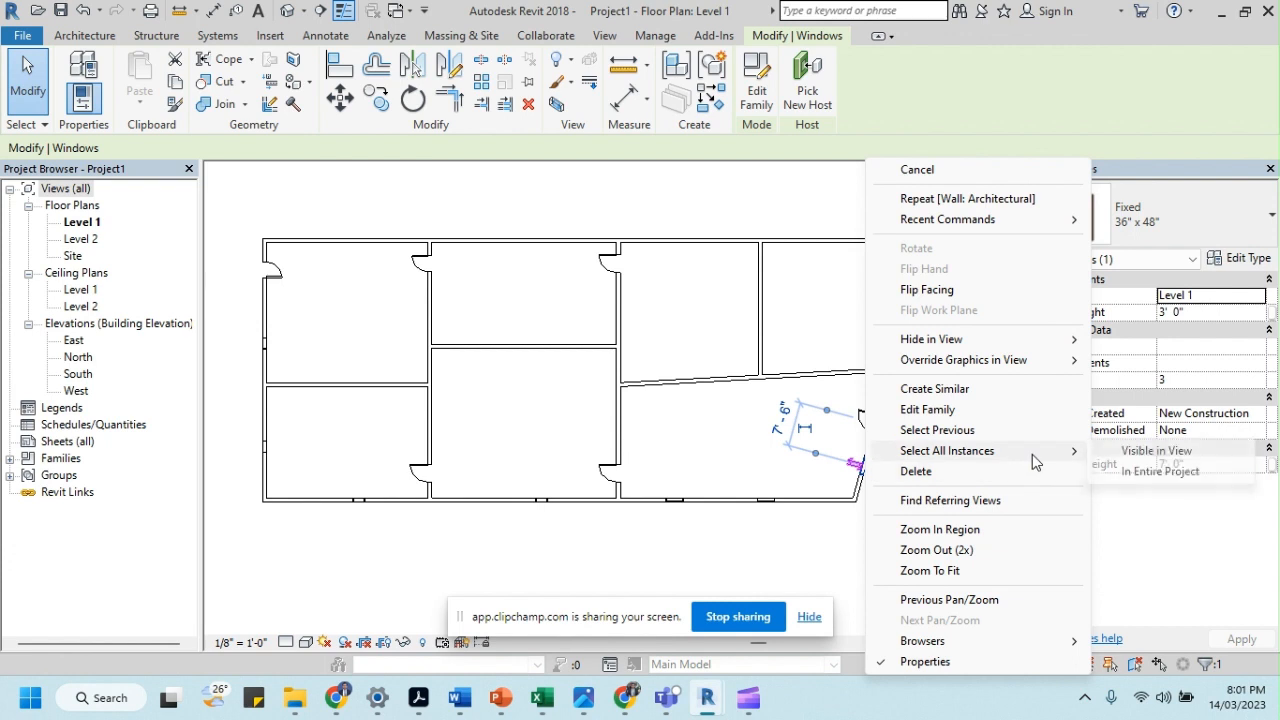
pyautogui.click(1176, 457)
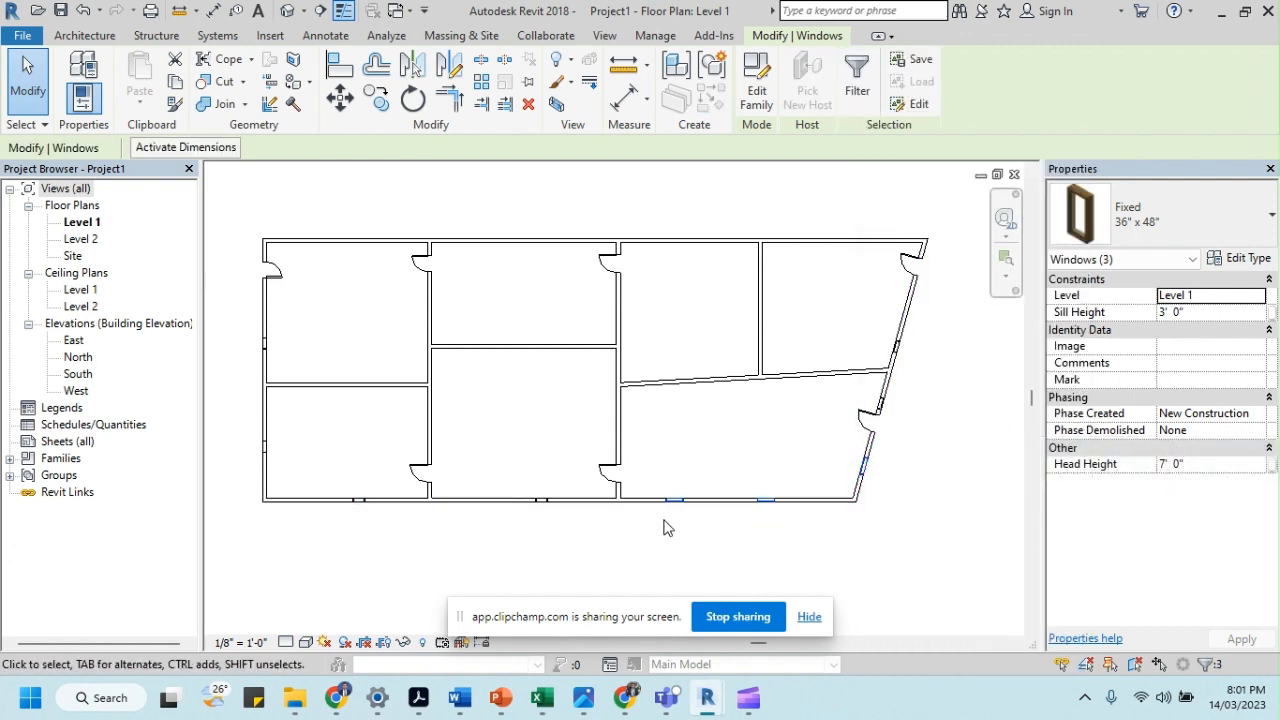
pyautogui.scroll(2, 697, 515)
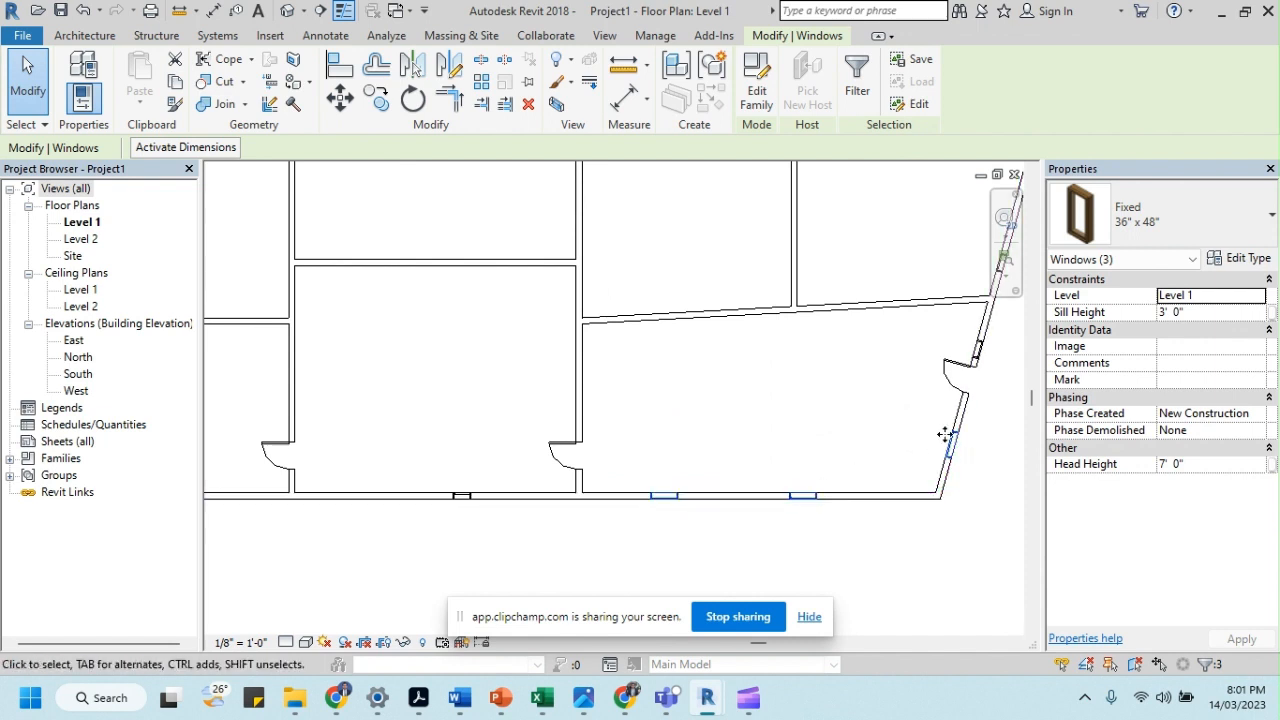
pyautogui.scroll(-1, 664, 490)
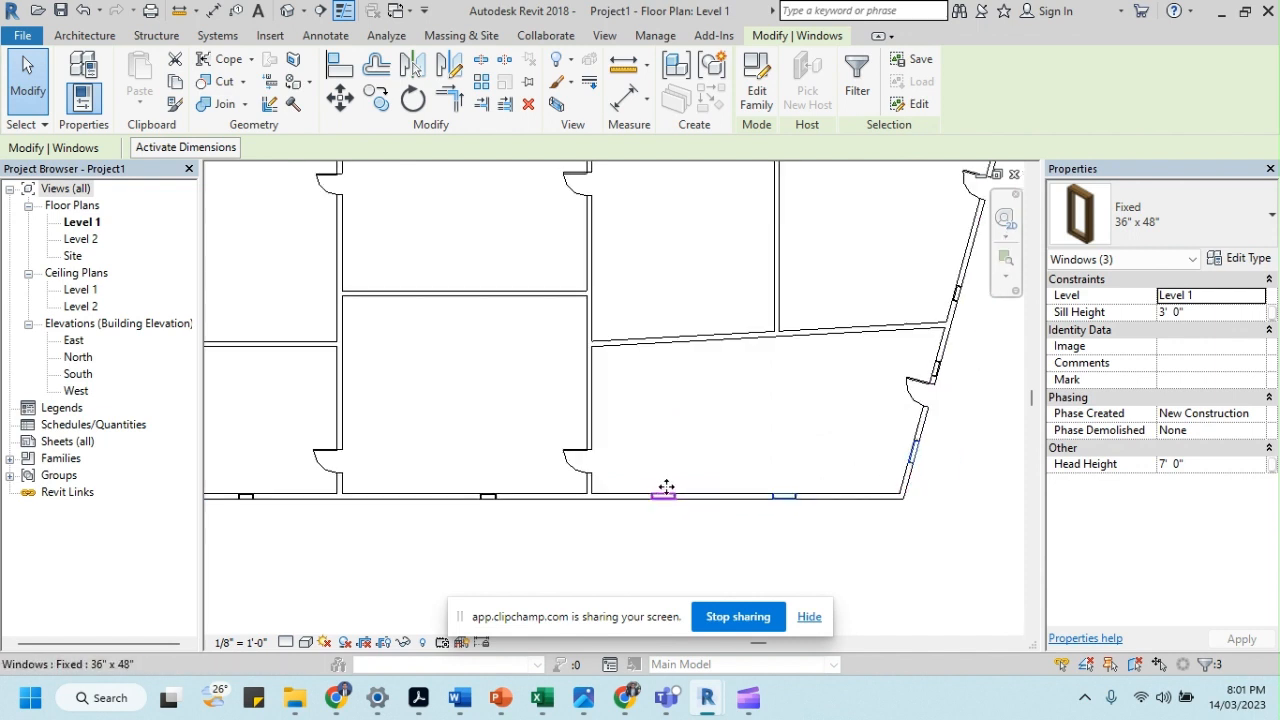
pyautogui.scroll(-2, 666, 488)
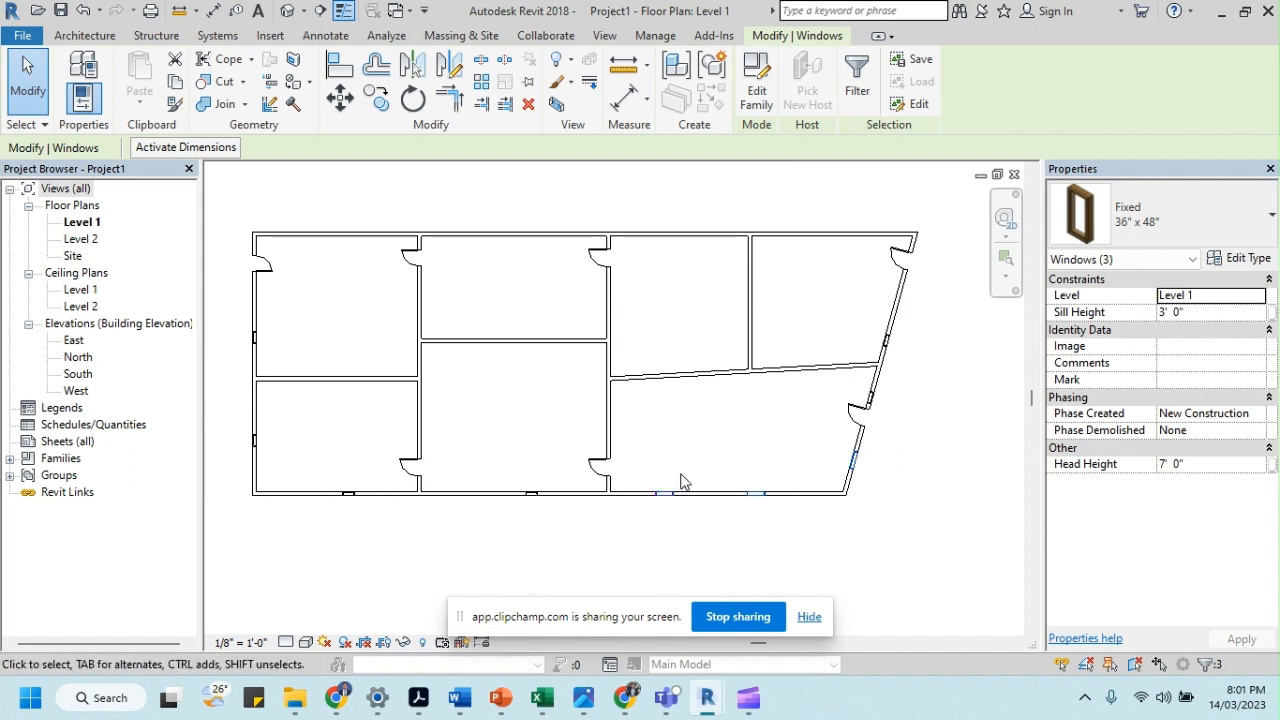